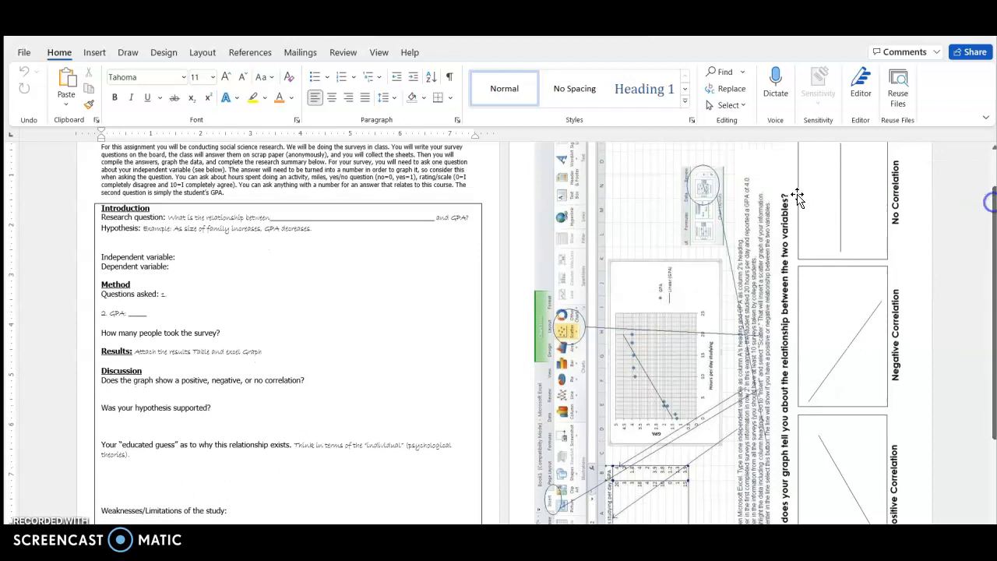
# Fill the research question's blank with "Hours on social media" and remove some of the extra underline.
pyautogui.click(292, 220)
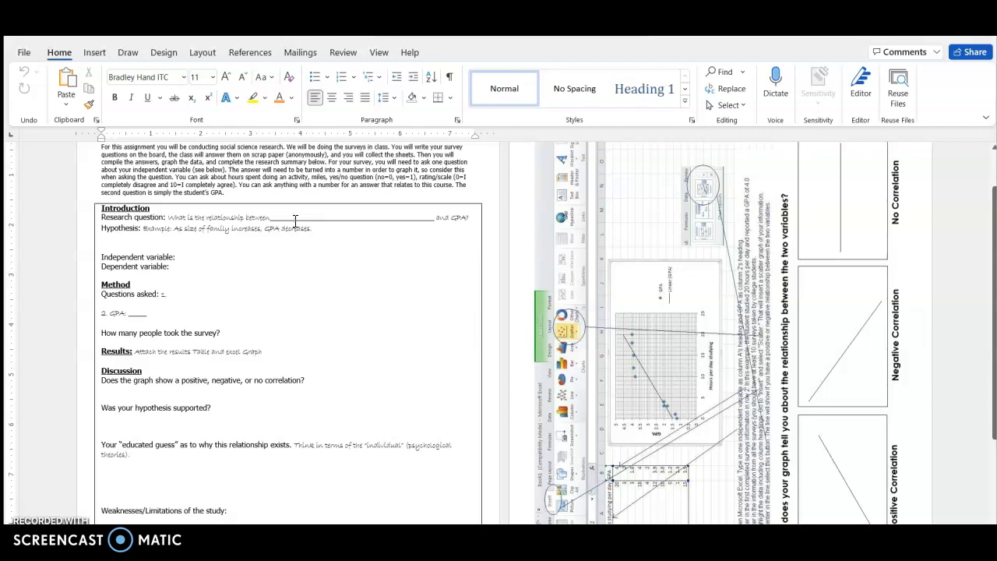
pyautogui.write('How')
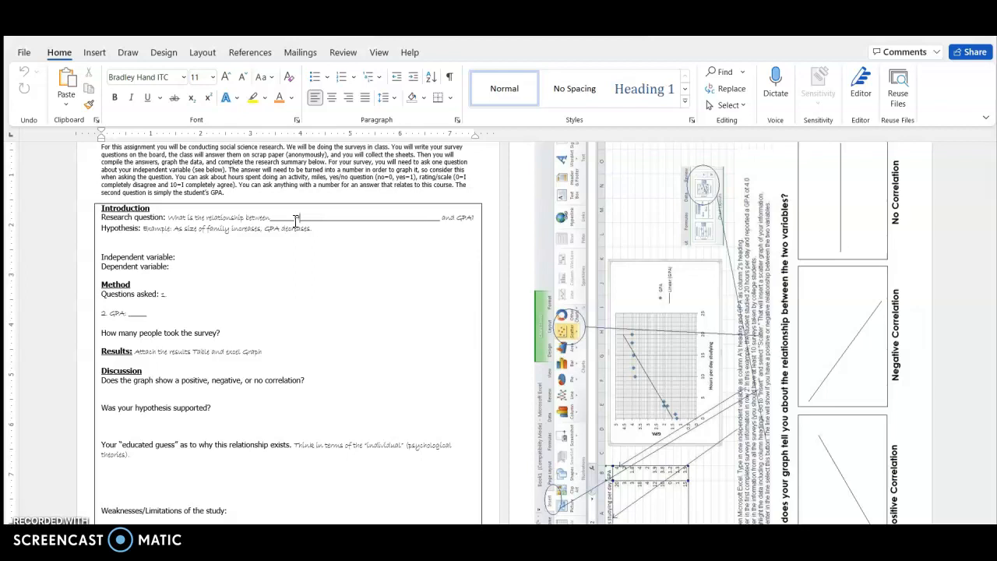
pyautogui.press('BackSpace')
pyautogui.write('ur')
pyautogui.press('BackSpace')
pyautogui.press('BackSpace')
pyautogui.press('BackSpace')
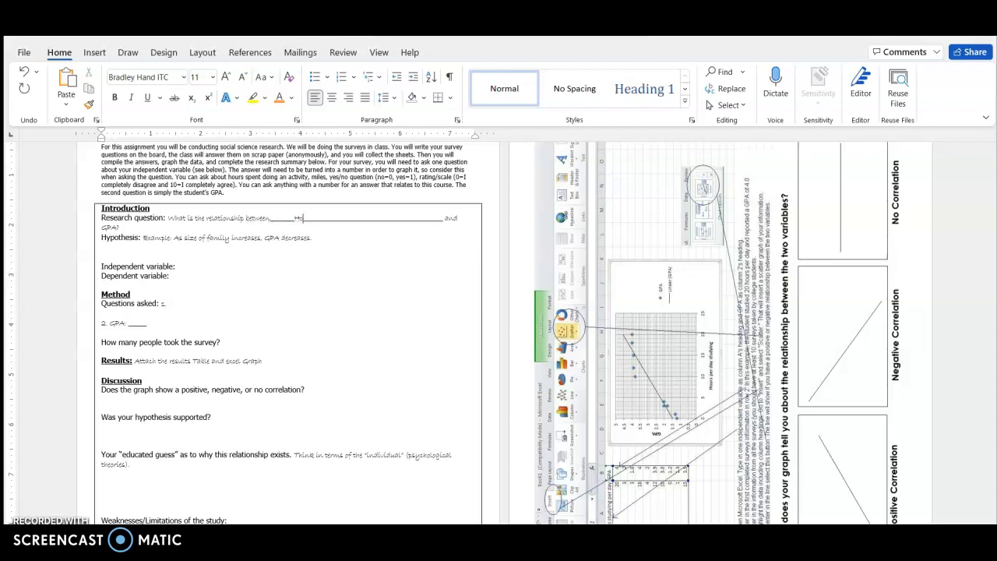
pyautogui.write('urs on social me')
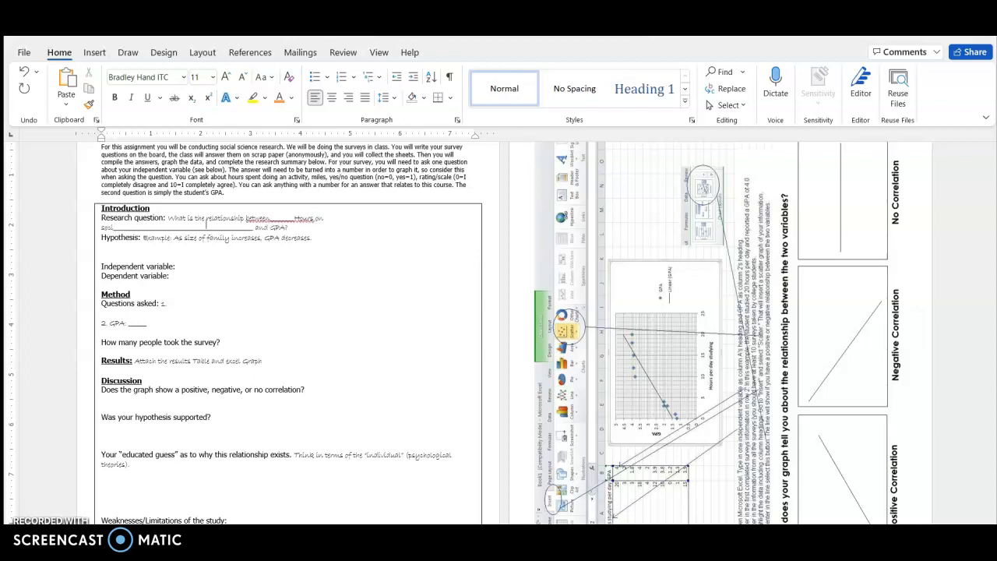
pyautogui.write('dia')
pyautogui.press('Delete')
pyautogui.press('Delete')
pyautogui.press('Delete')
pyautogui.press('Delete')
pyautogui.press('Delete')
pyautogui.moveTo(295, 220); pyautogui.dragTo(274, 226)
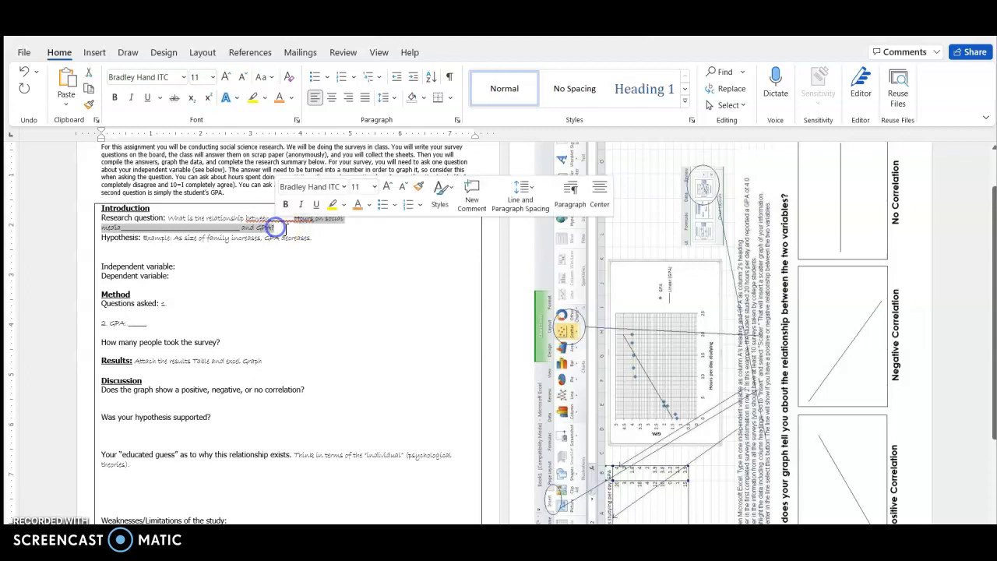
pyautogui.click(277, 226)
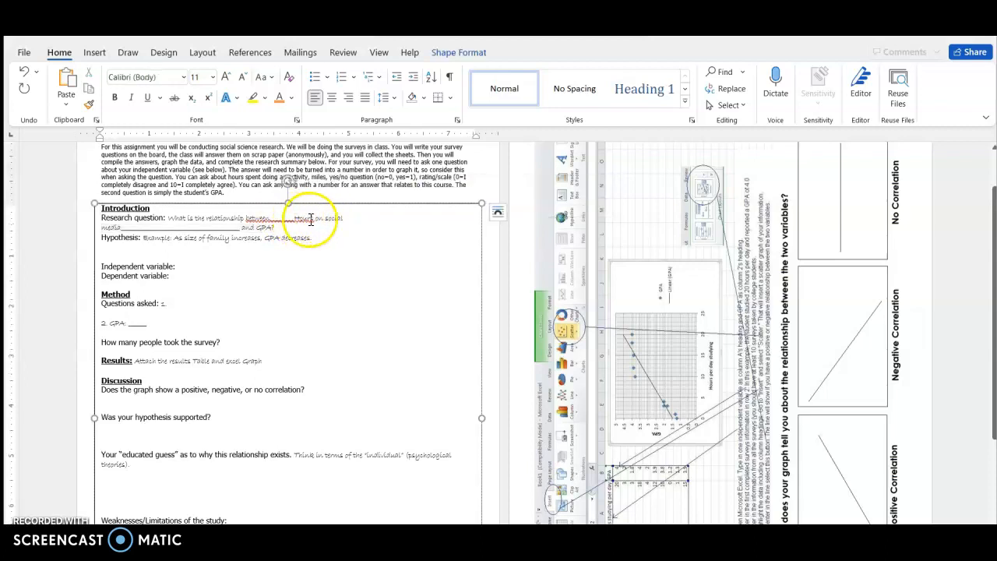
# Add the hypothesis "As hours on social media increase, GPA decrease. Negative corr." on a new line below the example hypothesis.
pyautogui.click(177, 253)
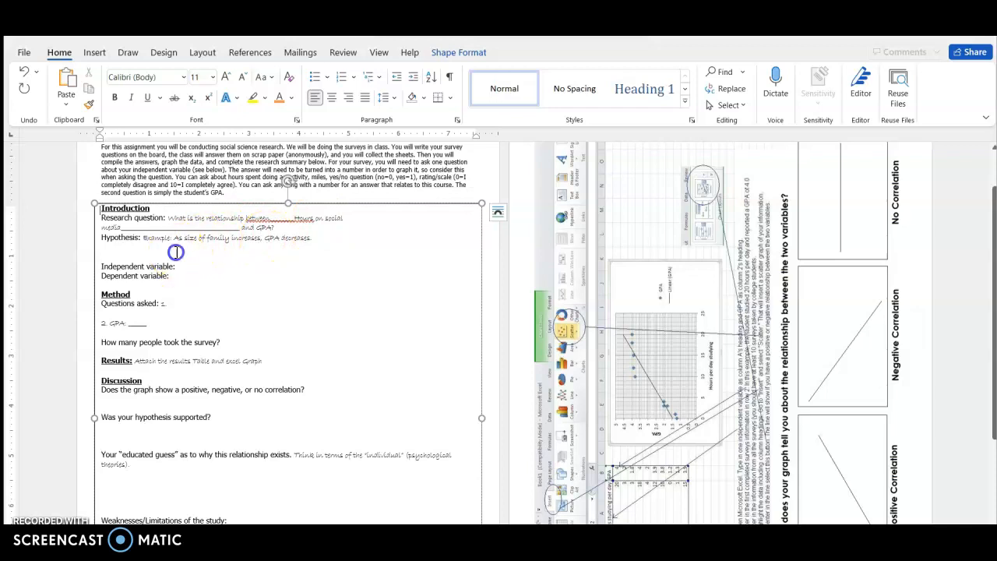
pyautogui.click(323, 238)
pyautogui.click(323, 238)
pyautogui.press('BackSpace')
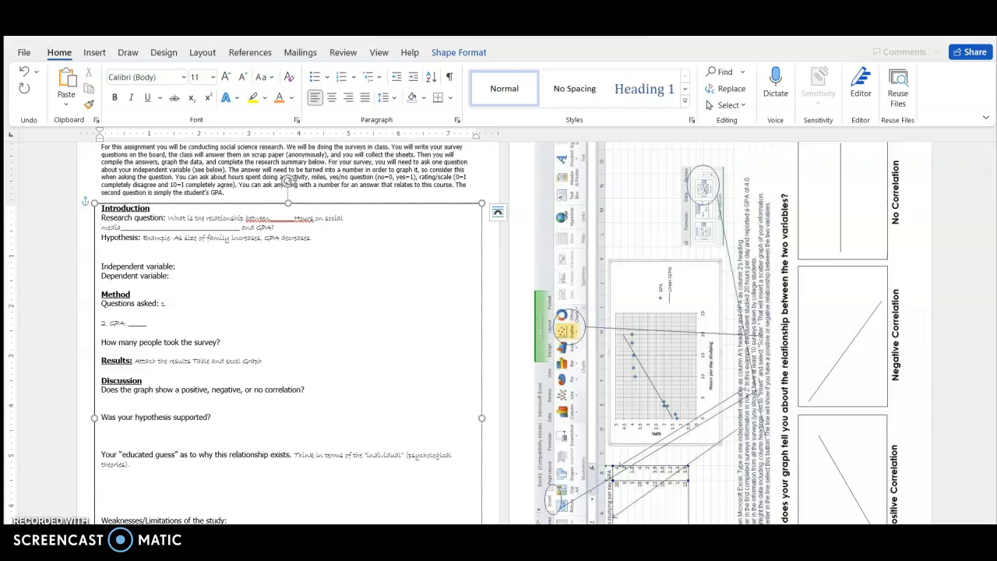
pyautogui.click(311, 239)
pyautogui.press('Return')
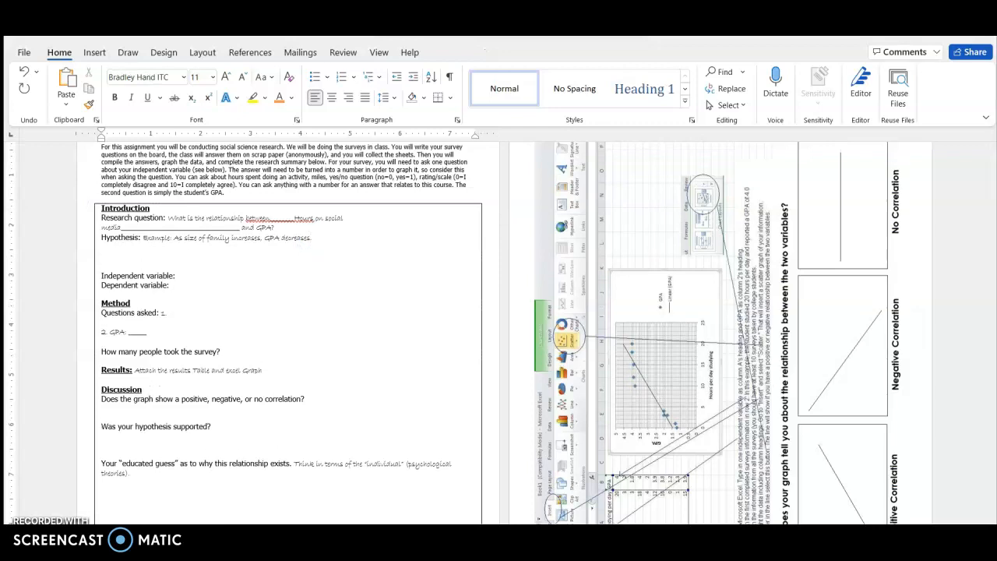
pyautogui.write('As')
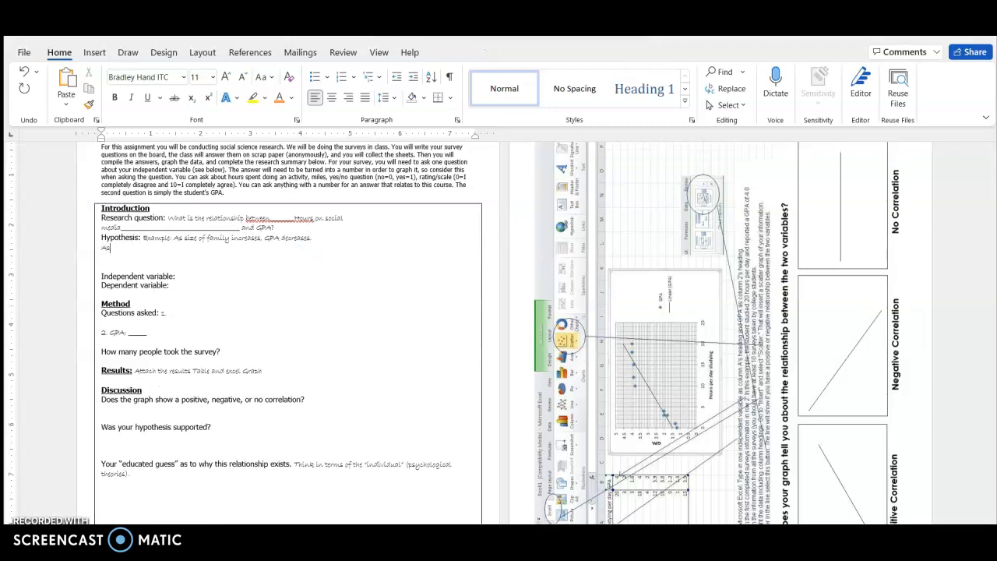
pyautogui.write(' hours on social media incr')
pyautogui.write('ease')
pyautogui.write(', GA')
pyautogui.write('PA d')
pyautogui.write('ecreas')
pyautogui.write('e. Negat')
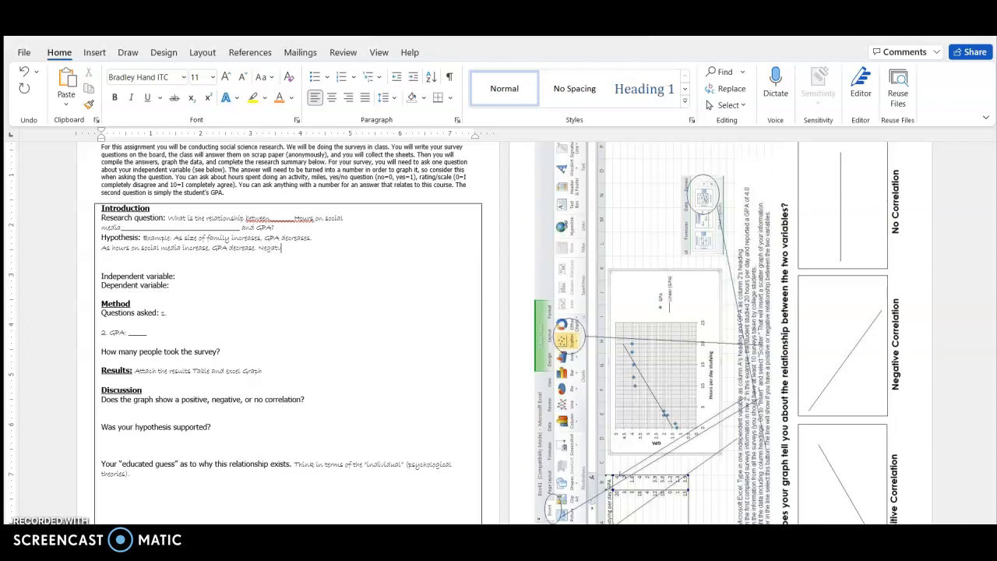
pyautogui.write('ive corr.')
# Strike through the Independent variable and Dependent variable lines in the Introduction.
pyautogui.click(159, 287)
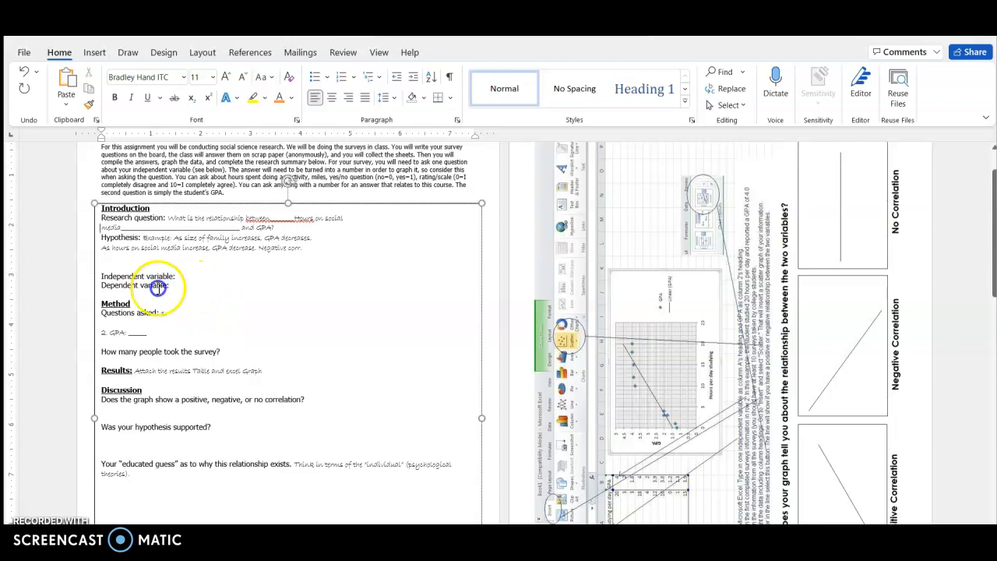
pyautogui.click(102, 276)
pyautogui.moveTo(102, 275); pyautogui.dragTo(179, 284)
pyautogui.click(175, 99)
pyautogui.click(195, 294)
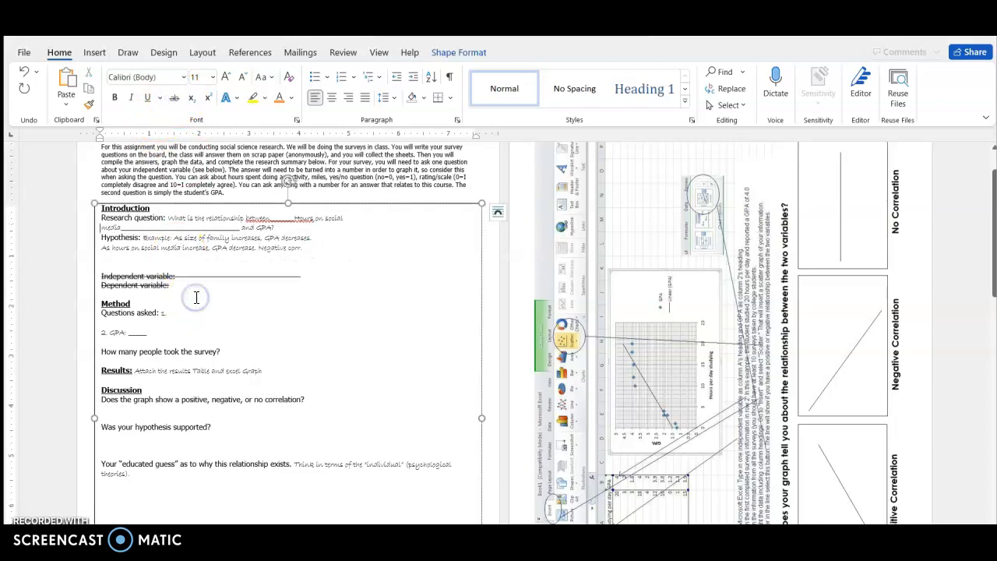
pyautogui.click(190, 288)
# Enter question 1 as "Hours per day do you spend on social media?" and question 2 as "What is your current cumulative GPA".
pyautogui.click(181, 313)
pyautogui.click(169, 314)
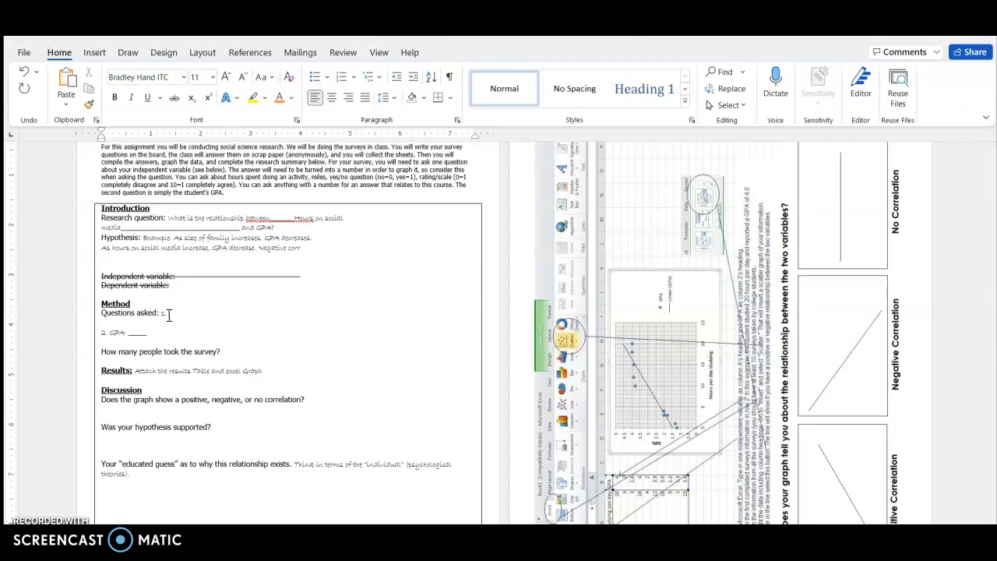
pyautogui.write('Hours per day do you spend on social media?')
pyautogui.click(157, 335)
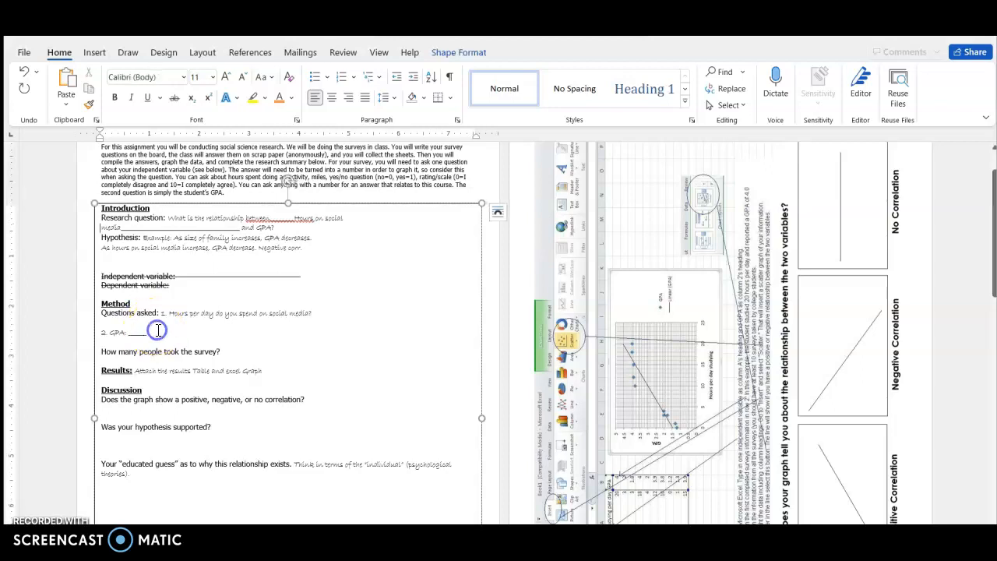
pyautogui.click(147, 333)
pyautogui.write('What is your cu')
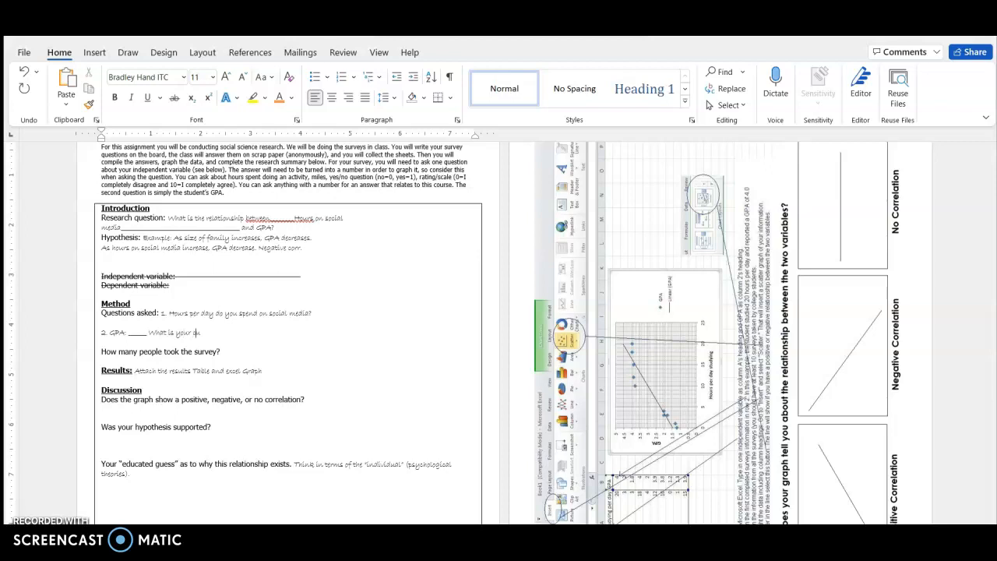
pyautogui.write('rrent cumulative GPA')
# Enter 28 as the number of people who took the survey in the Method section.
pyautogui.click(227, 353)
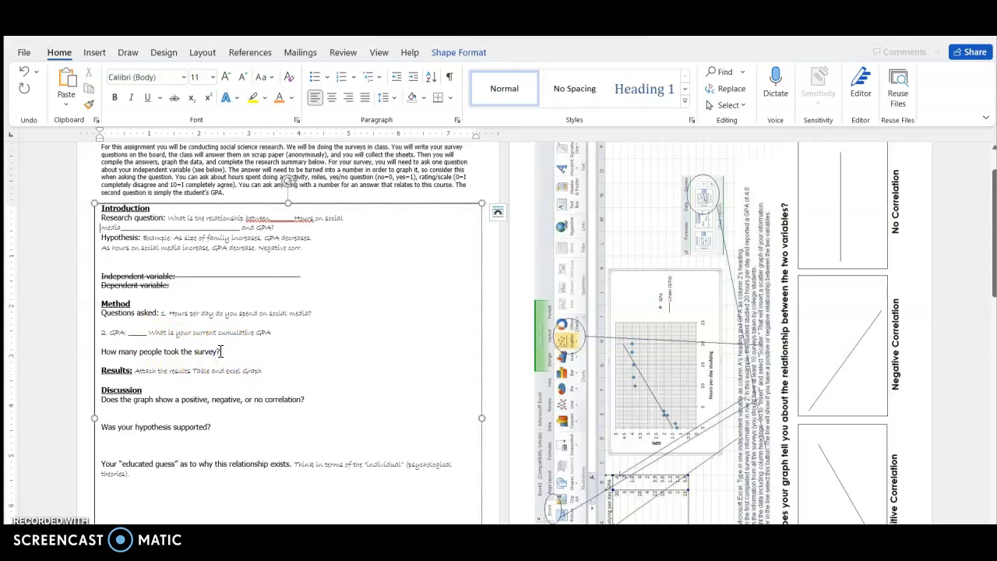
pyautogui.click(222, 351)
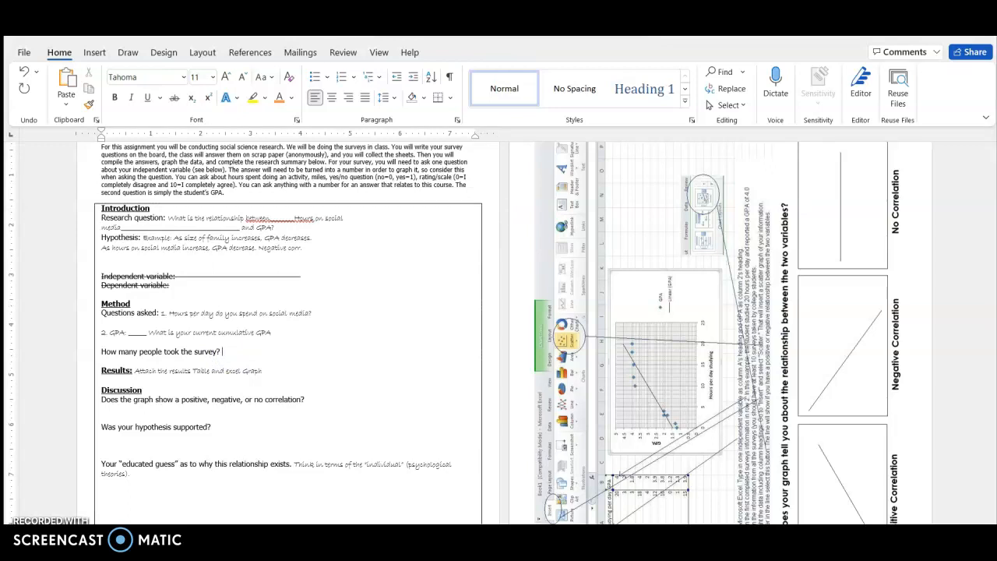
pyautogui.write('28')
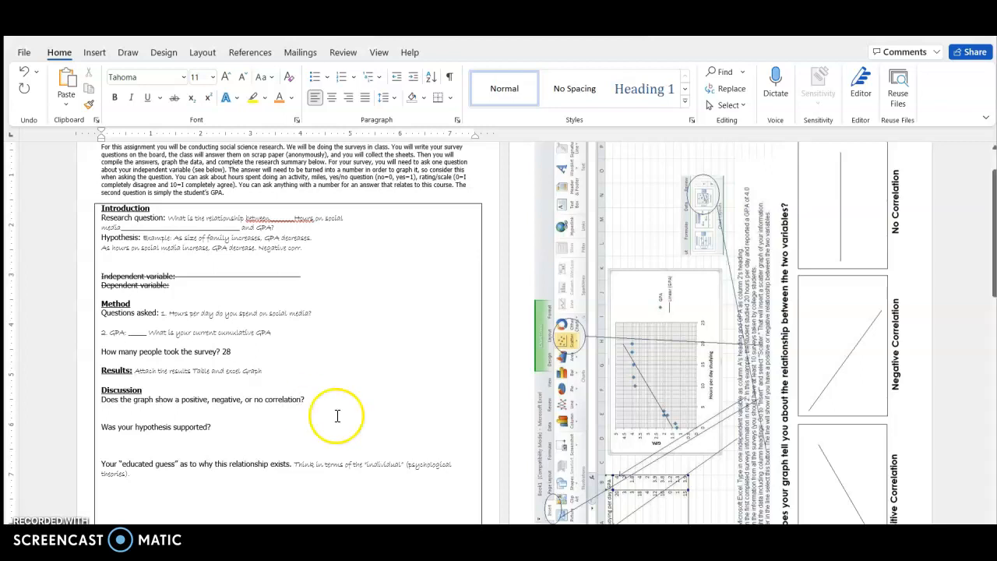
pyautogui.click(122, 369)
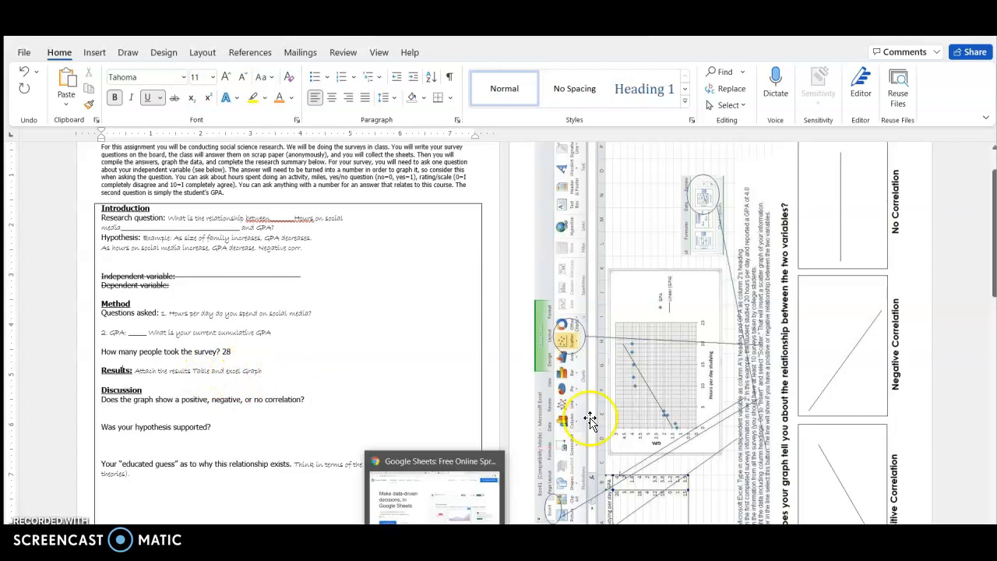
# Switch to Chrome, search for "google sheets" and open the "Google Sheets: Free Online Spreadsheet Editor" result.
pyautogui.moveTo(995, 226); pyautogui.dragTo(989, 325)
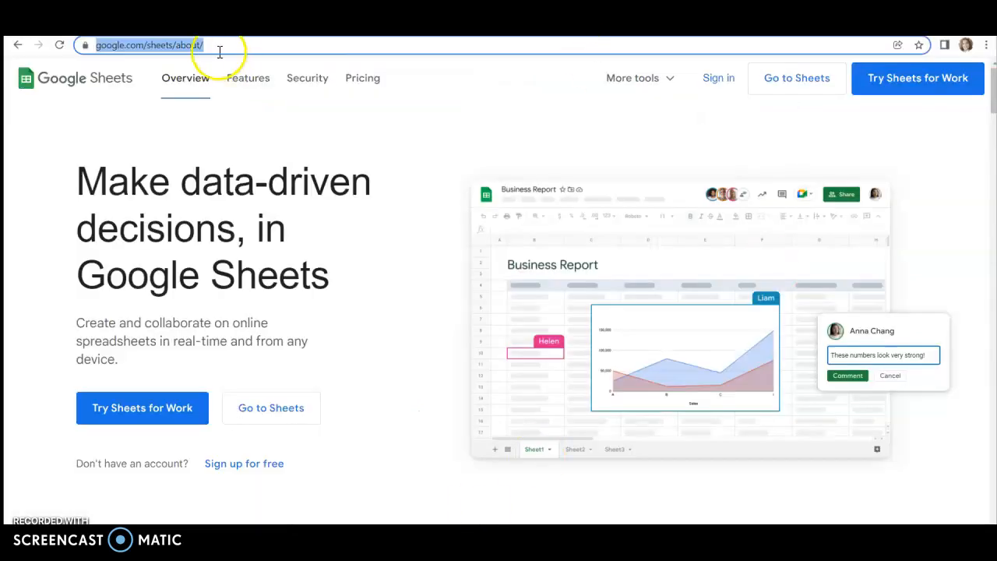
pyautogui.write('google s')
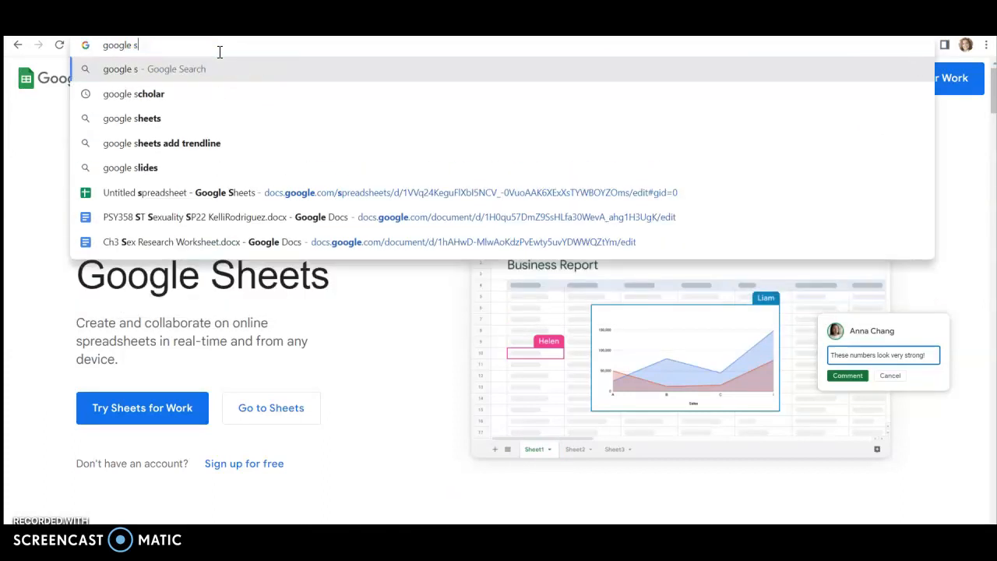
pyautogui.write('heets')
pyautogui.press('Return')
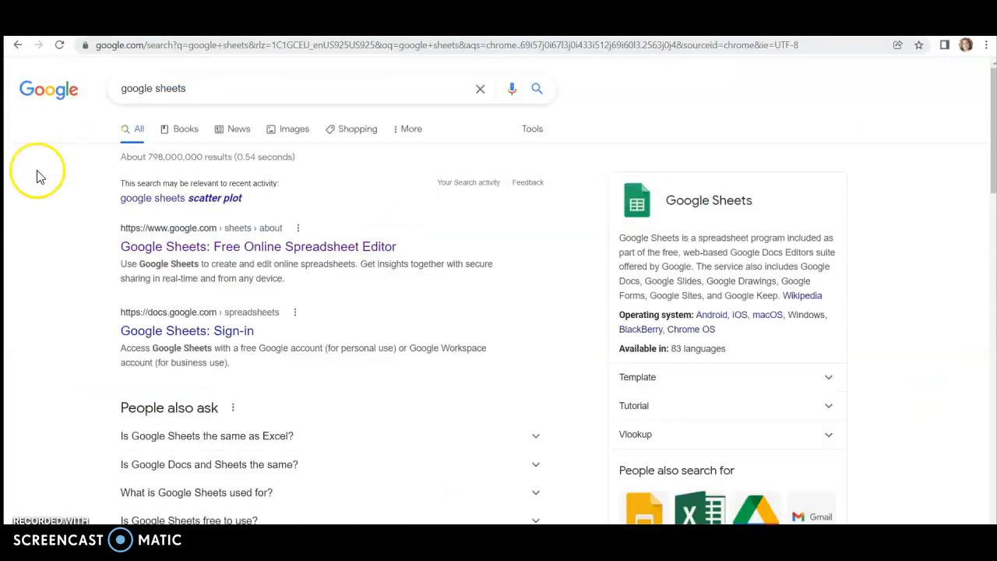
pyautogui.click(203, 247)
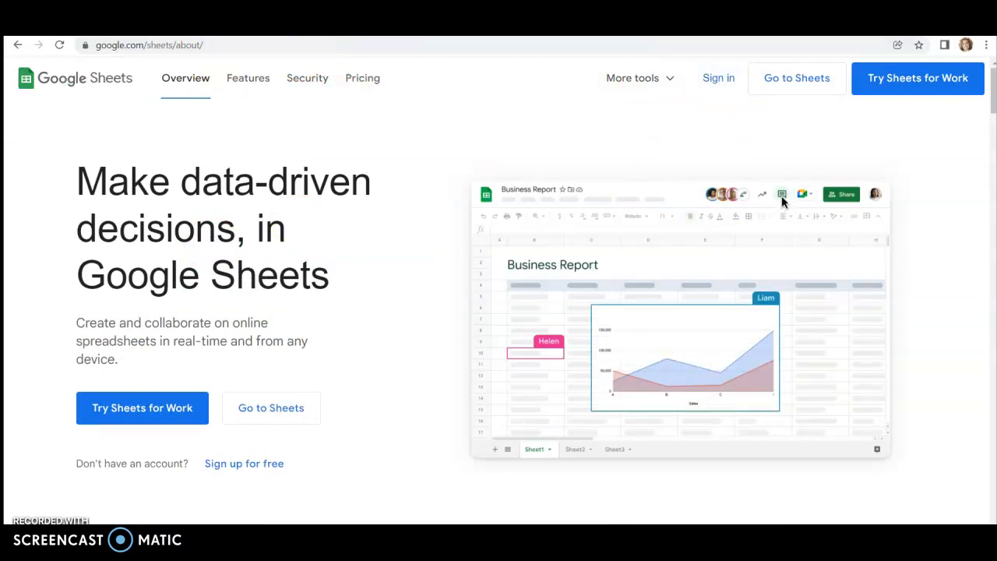
# Open Google Sheets from the Google apps in a new browser tab and create a blank spreadsheet.
pyautogui.hotkey('ctrl', 't')
pyautogui.click(954, 111)
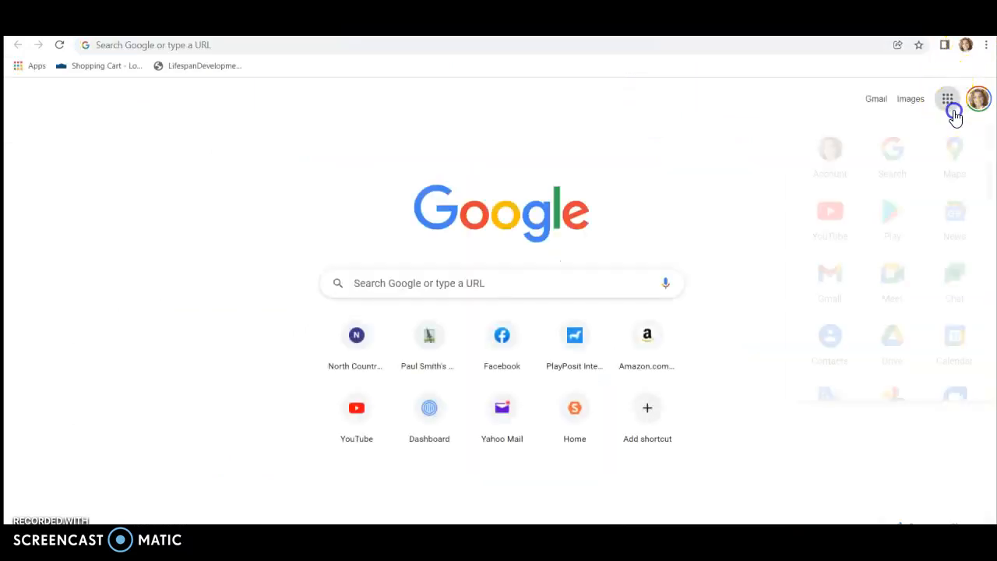
pyautogui.moveTo(988, 160); pyautogui.dragTo(976, 265)
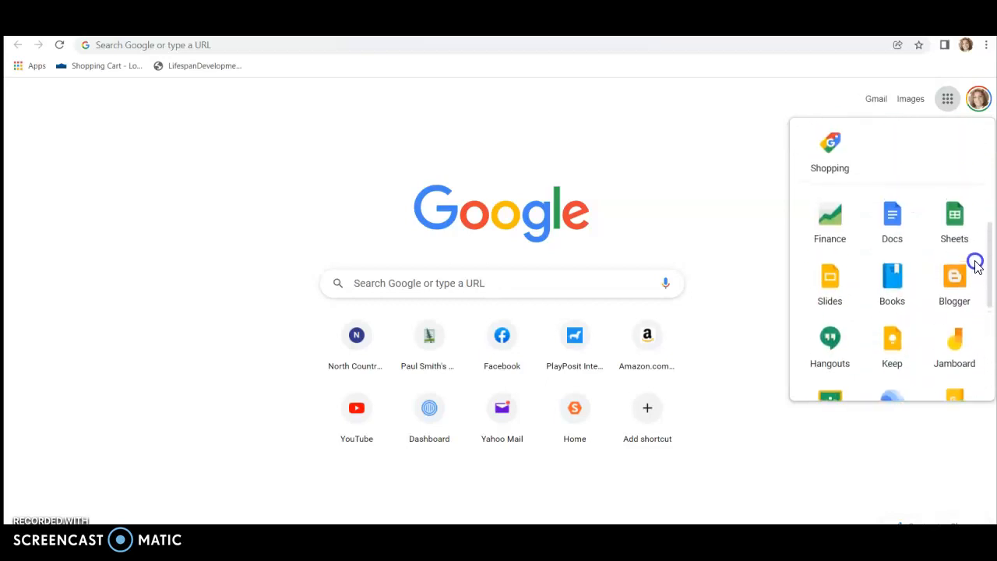
pyautogui.click(951, 209)
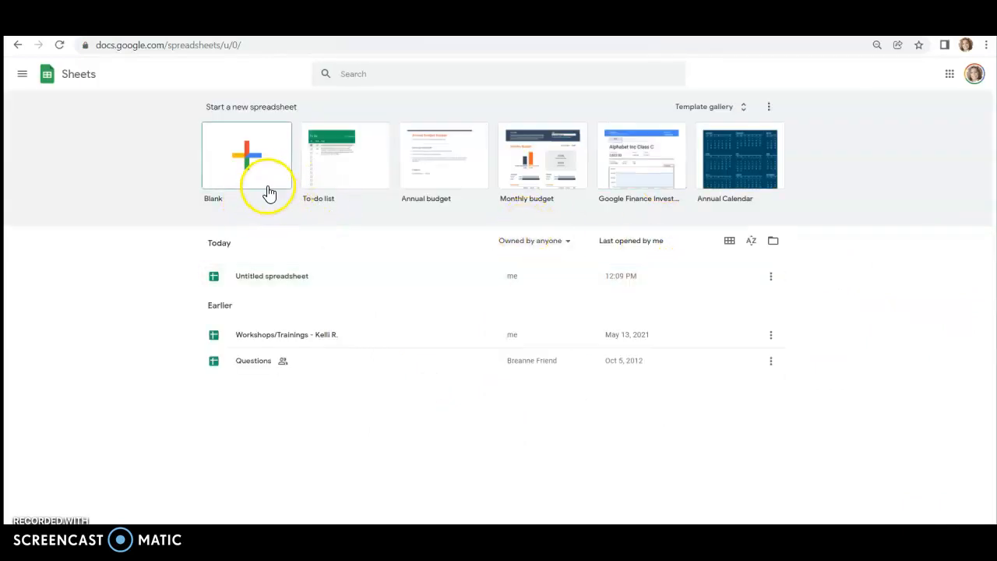
pyautogui.click(250, 170)
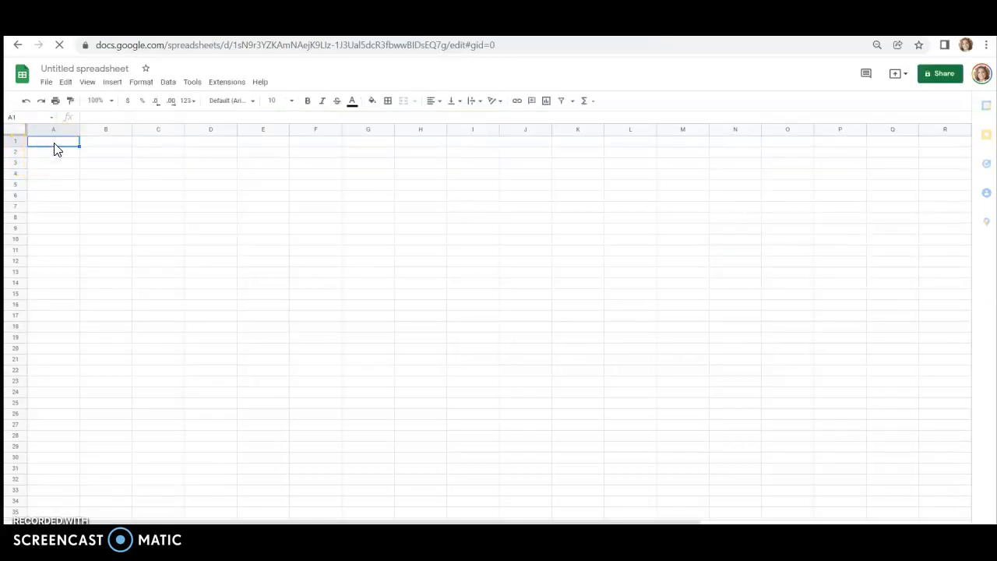
# Enter the headings "Hrs per day on Social media" in A1 and "GPA" in B1, widening column A to fit its heading.
pyautogui.write('Hrs per d')
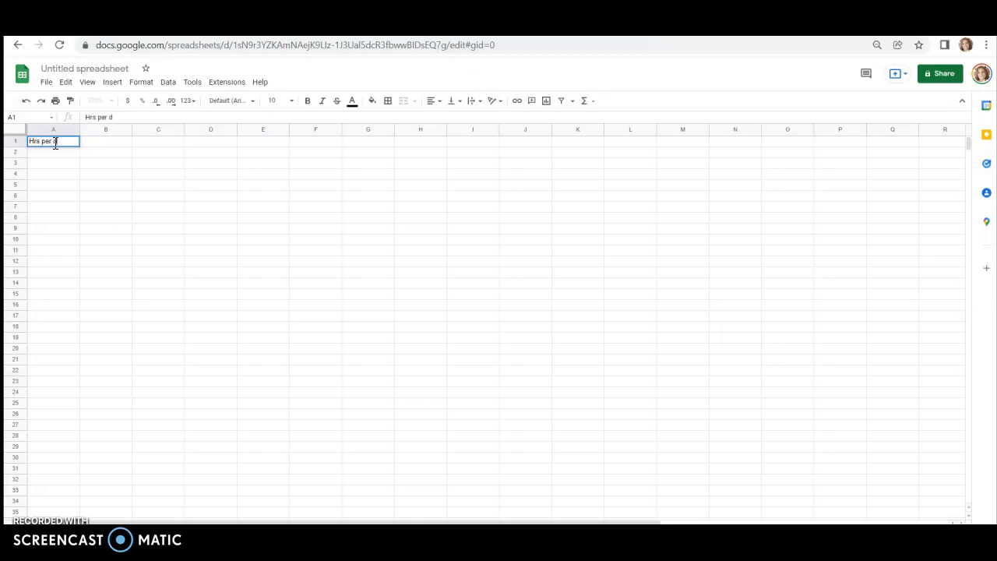
pyautogui.write('ay on Social media')
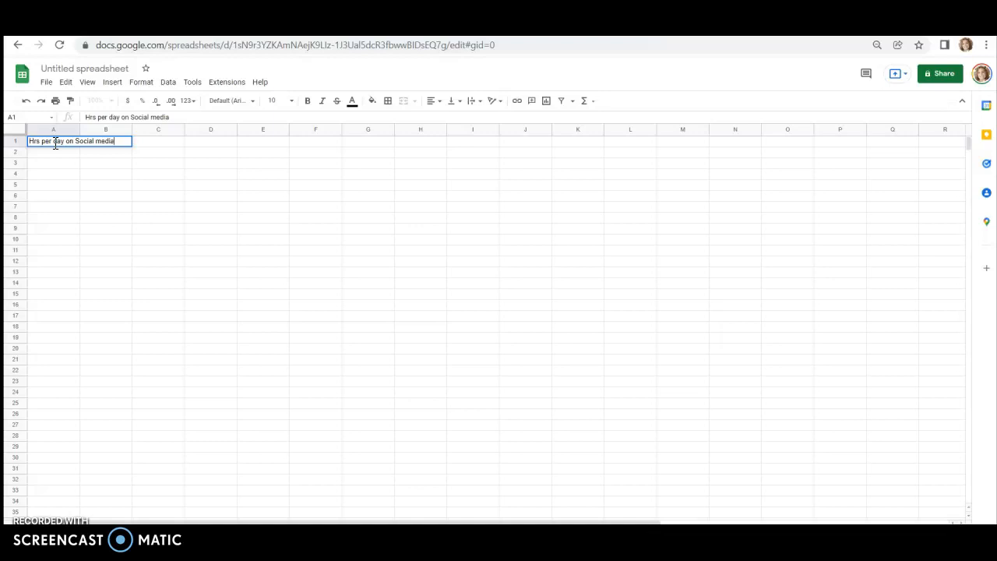
pyautogui.click(106, 146)
pyautogui.moveTo(79, 130); pyautogui.dragTo(120, 131)
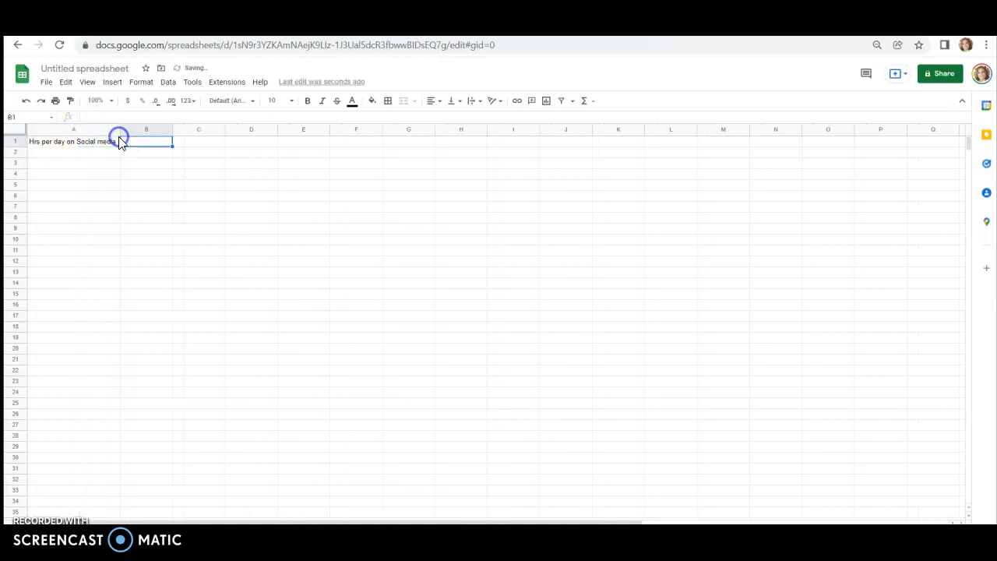
pyautogui.click(143, 143)
pyautogui.write('GPA')
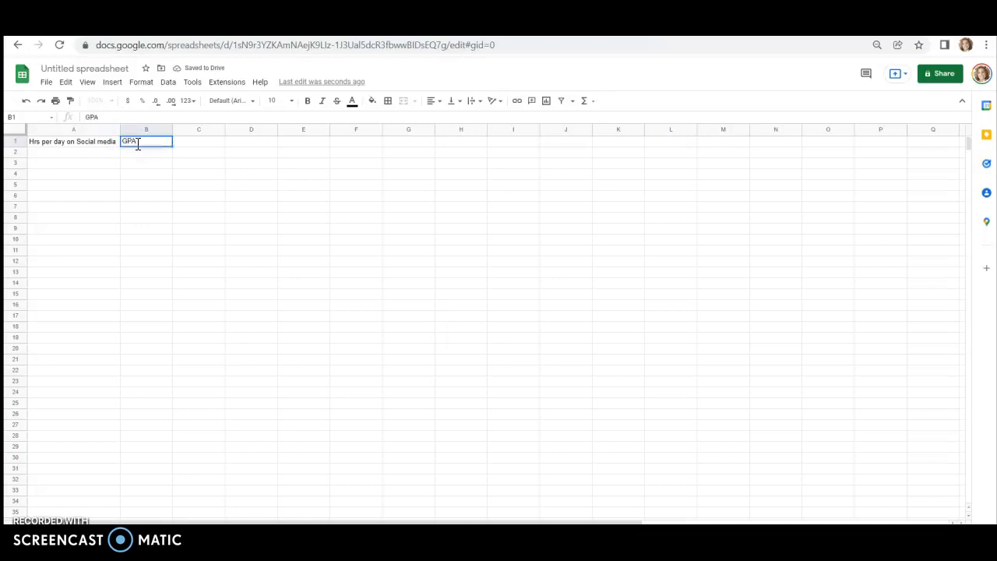
# Enter the first survey response in row 2, with 1 hour in A2 and a GPA of 4.0 in B2.
pyautogui.click(94, 158)
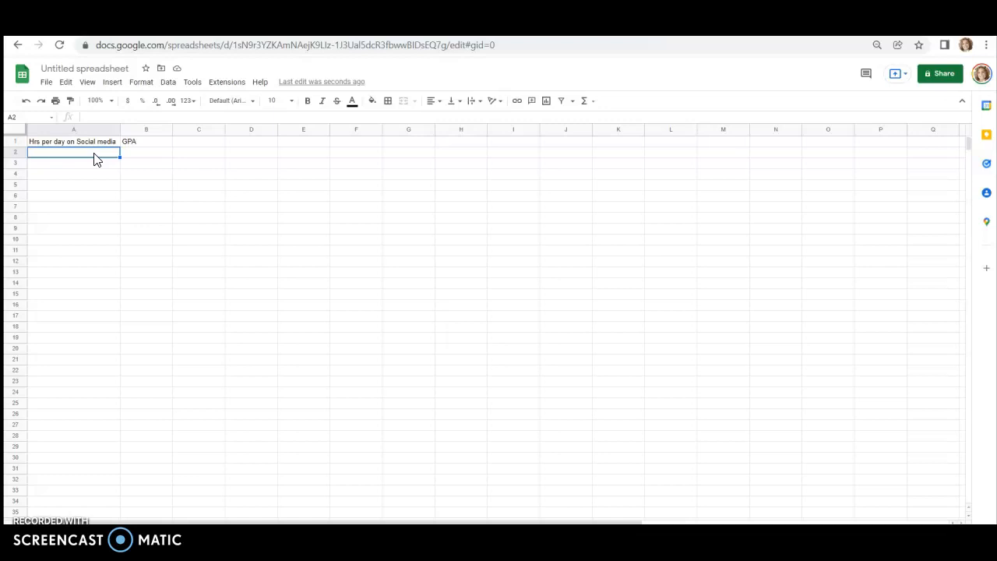
pyautogui.write('1')
pyautogui.click(139, 155)
pyautogui.write('4.0')
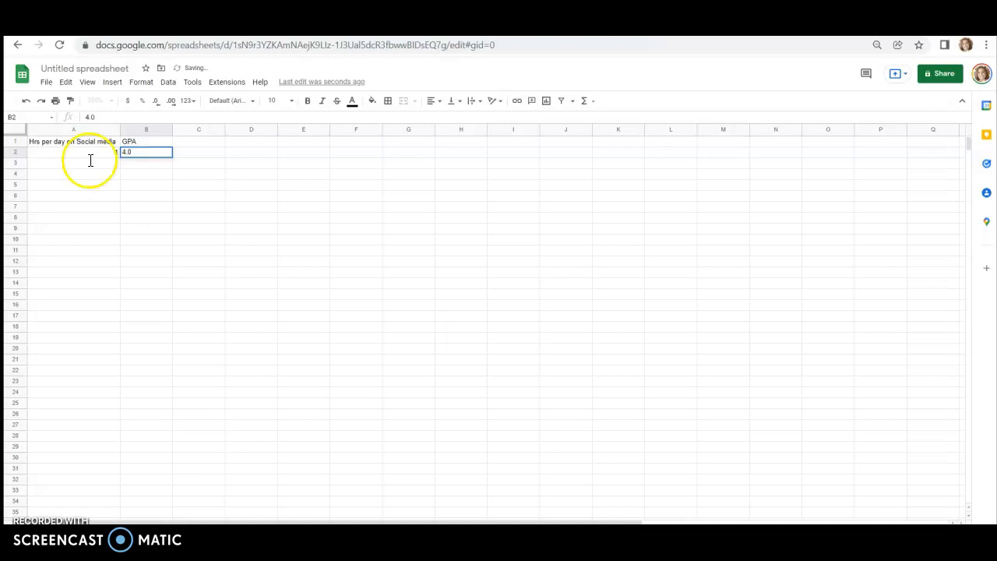
pyautogui.click(89, 166)
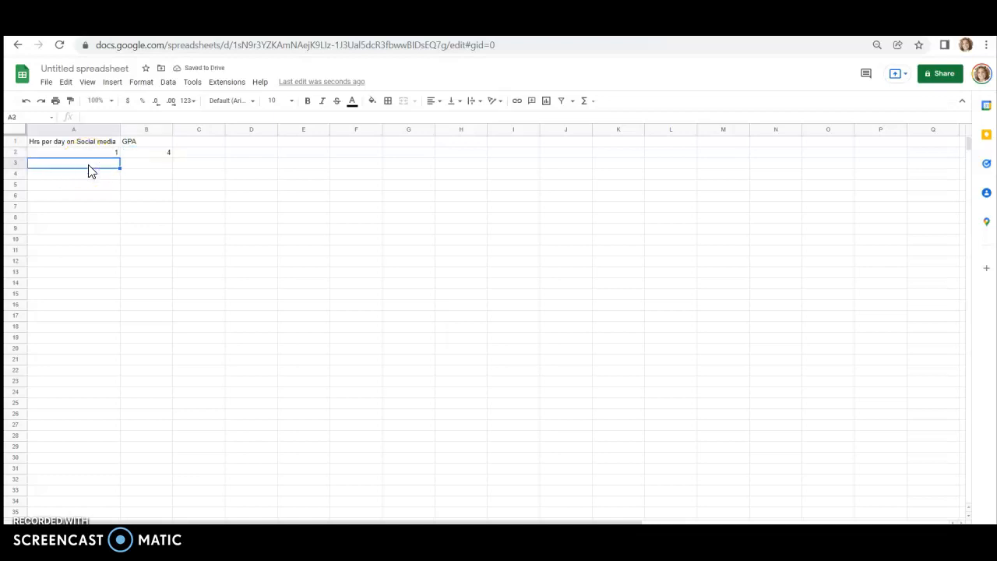
# Enter the next two survey responses: 3 hours with a GPA of 2 in row 3, and 5 hours with 1.89 in row 4.
pyautogui.write('3')
pyautogui.click(140, 168)
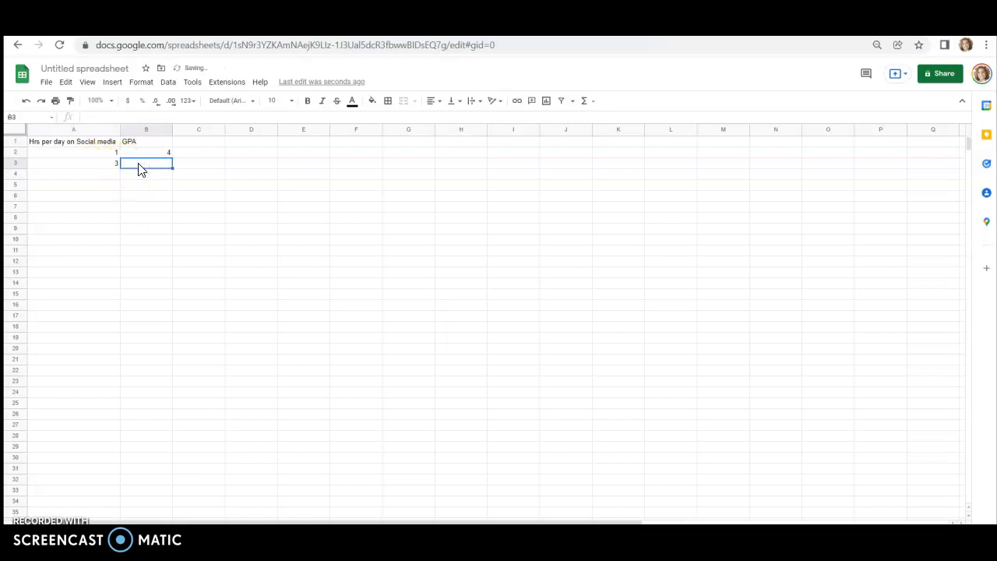
pyautogui.write('2')
pyautogui.click(109, 174)
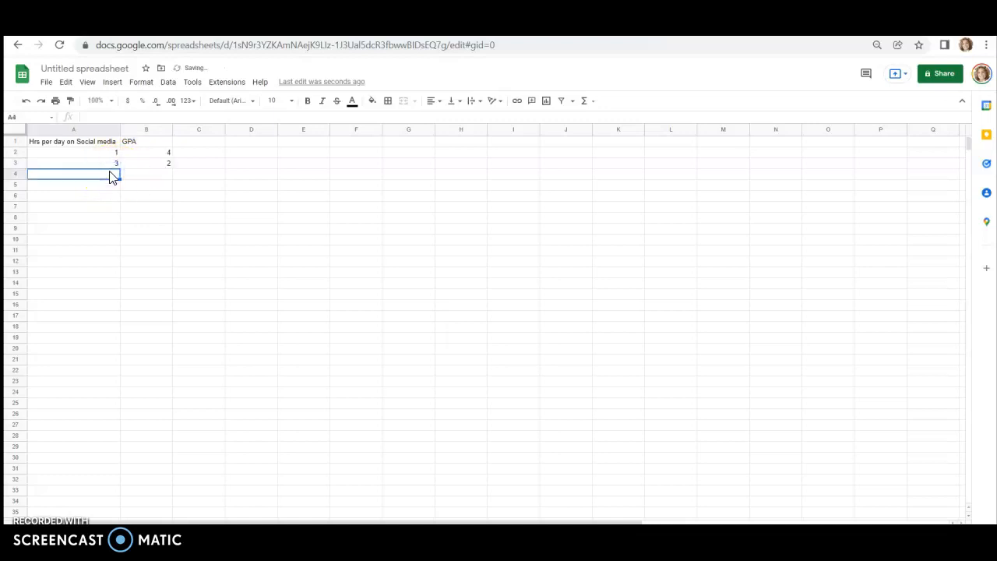
pyautogui.write('5')
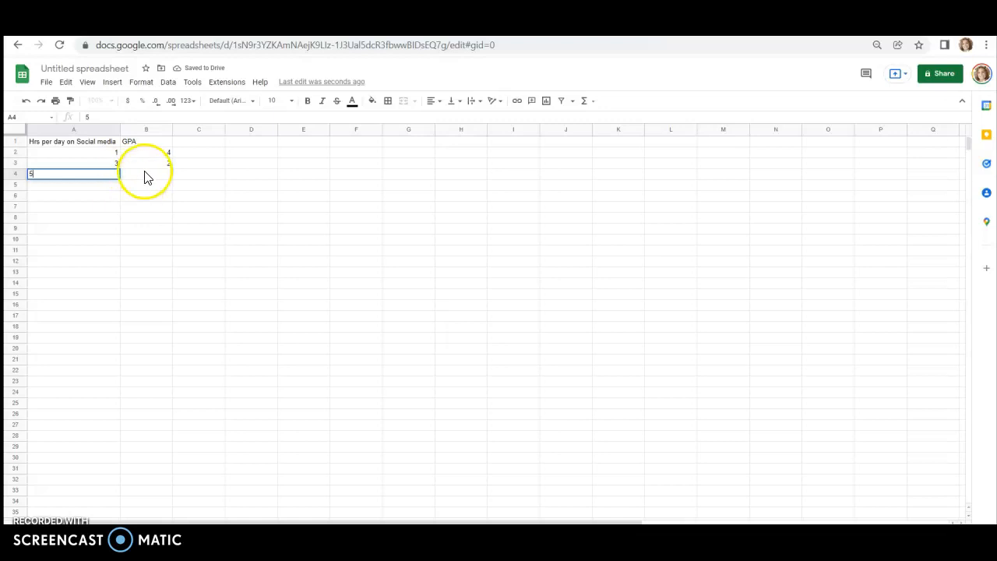
pyautogui.click(146, 174)
pyautogui.write('1.89')
pyautogui.click(105, 187)
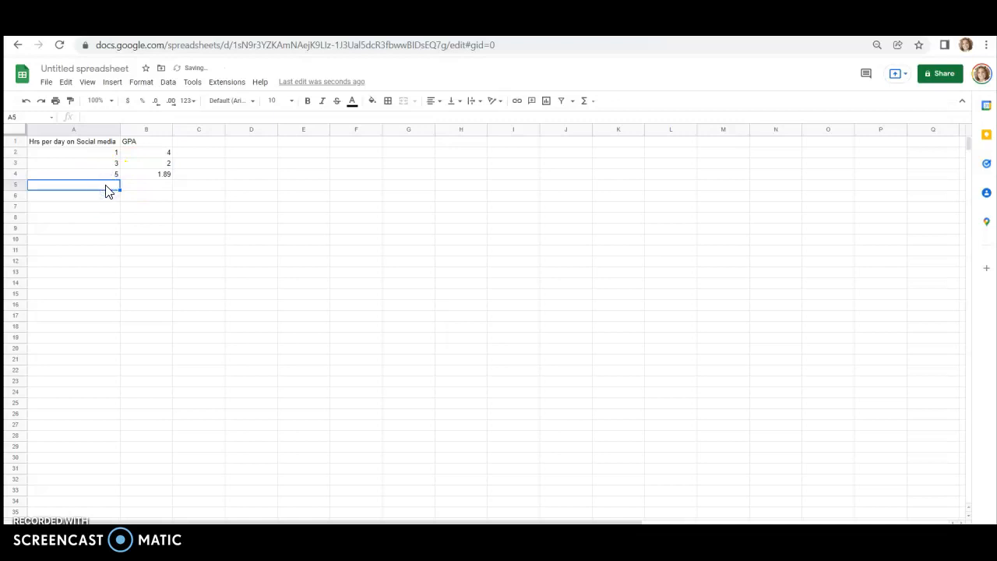
# Enter two more survey responses: 4 hours with a GPA of 2 in row 5, and 2 hours with 3.8 in row 6.
pyautogui.write('4')
pyautogui.click(137, 190)
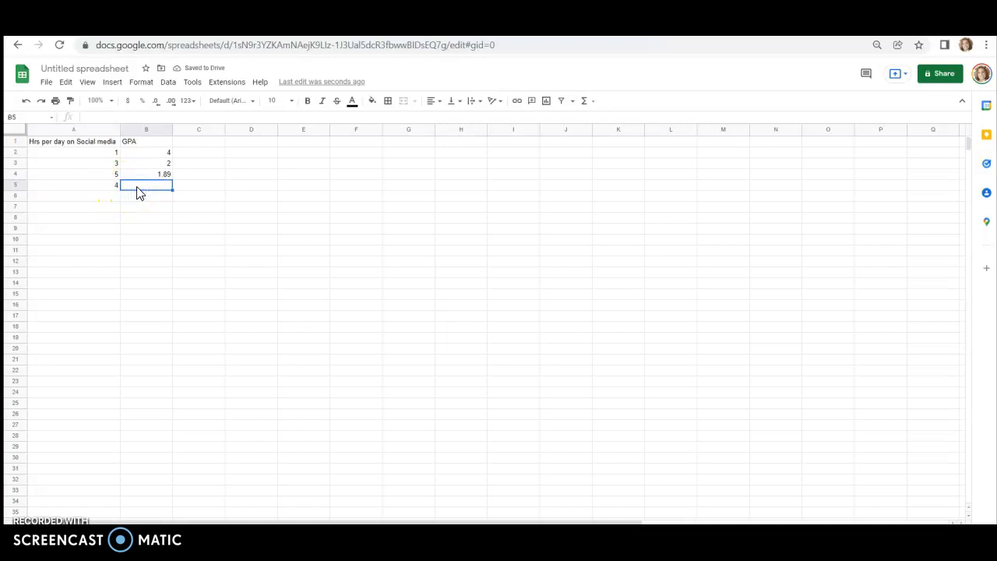
pyautogui.write('2')
pyautogui.click(98, 201)
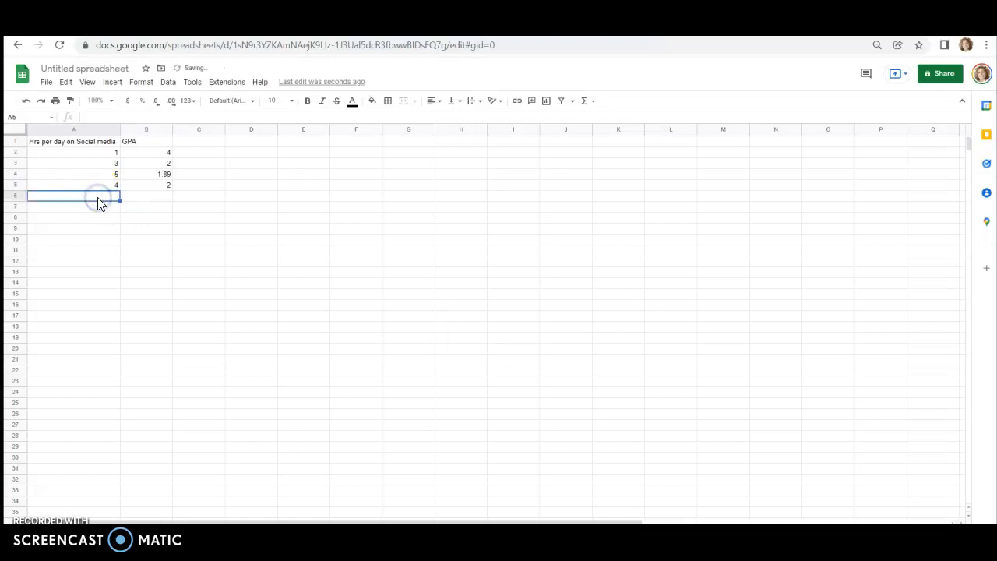
pyautogui.write('2')
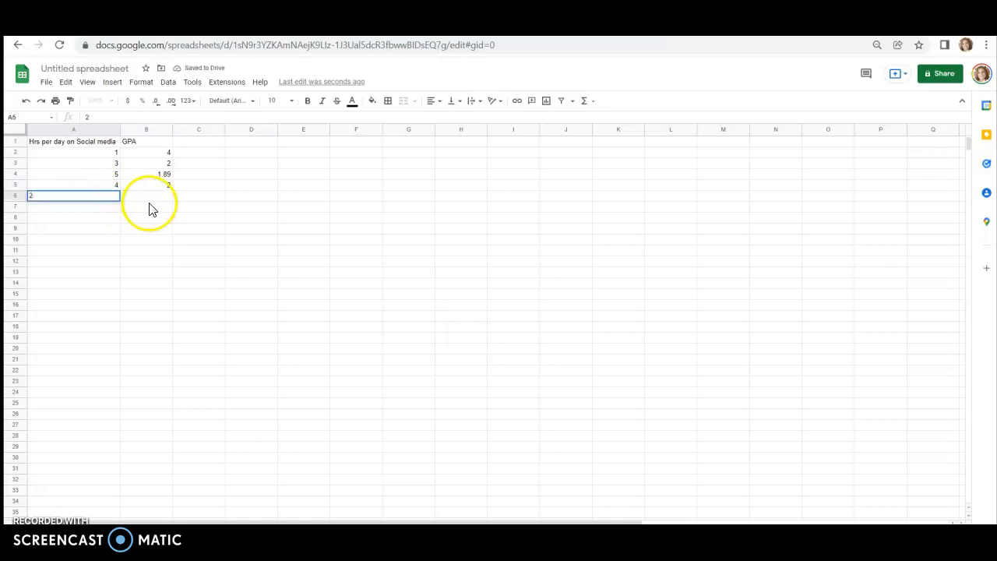
pyautogui.click(153, 200)
pyautogui.write('3')
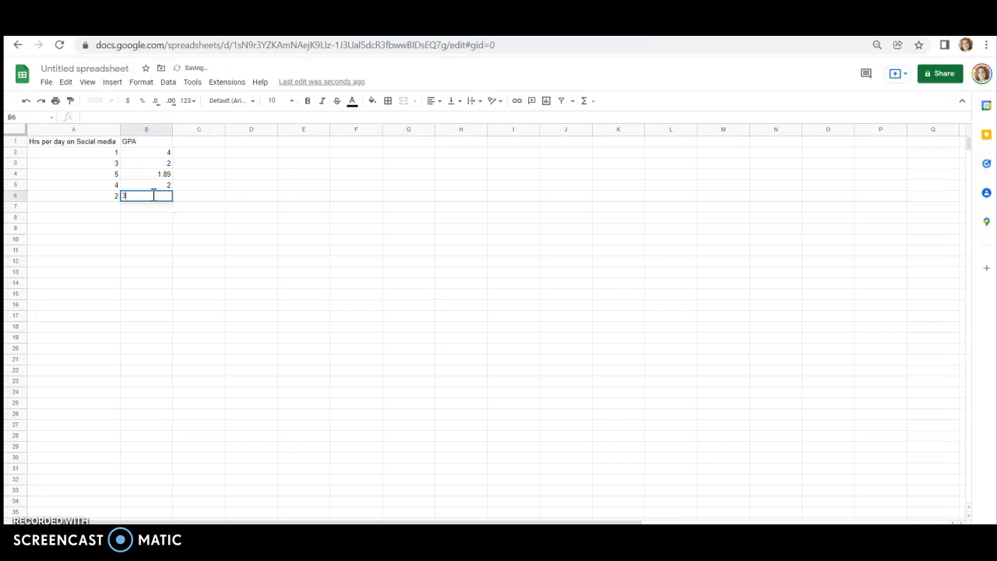
pyautogui.write('.8')
pyautogui.press('Return')
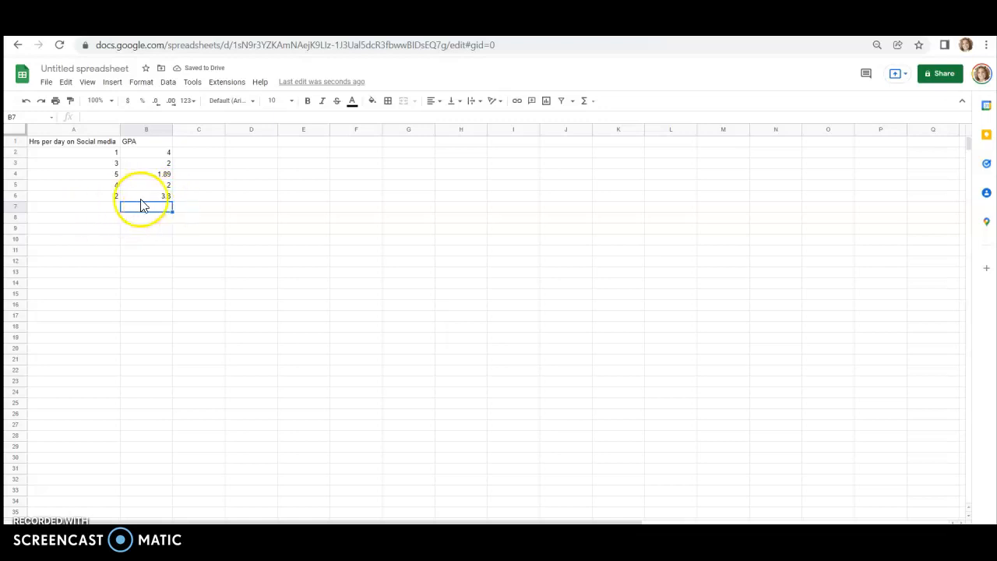
# Insert a scatter chart from the headings and survey data in A1:B6.
pyautogui.moveTo(160, 196); pyautogui.dragTo(48, 145)
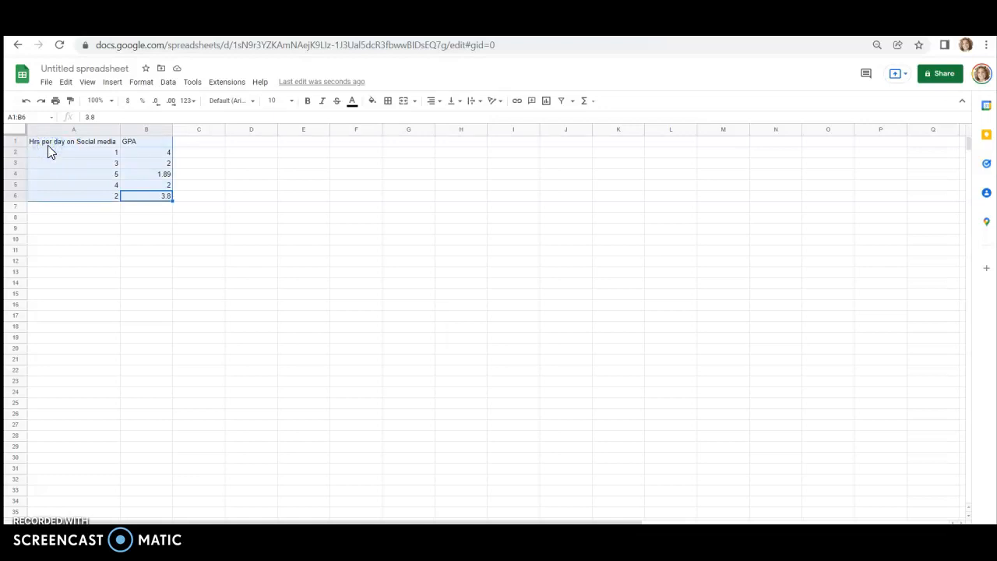
pyautogui.click(110, 89)
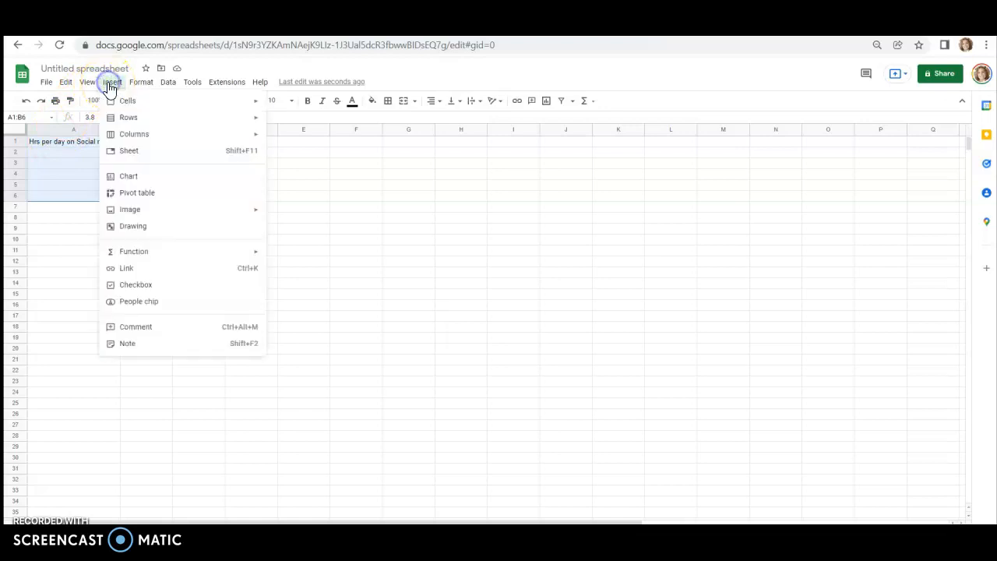
pyautogui.click(133, 175)
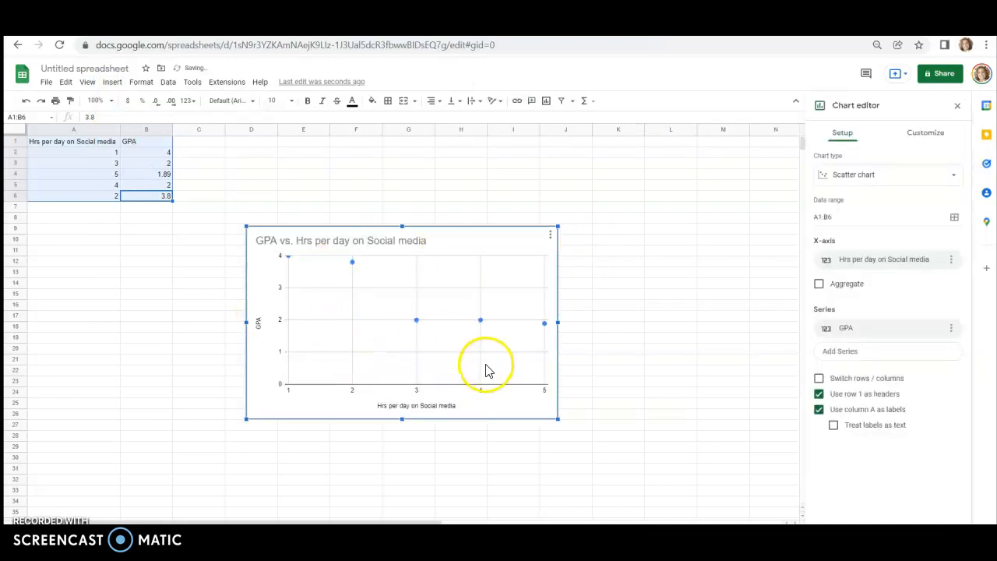
# Add a trendline to the GPA series of the scatter chart and close the chart editor.
pyautogui.click(934, 139)
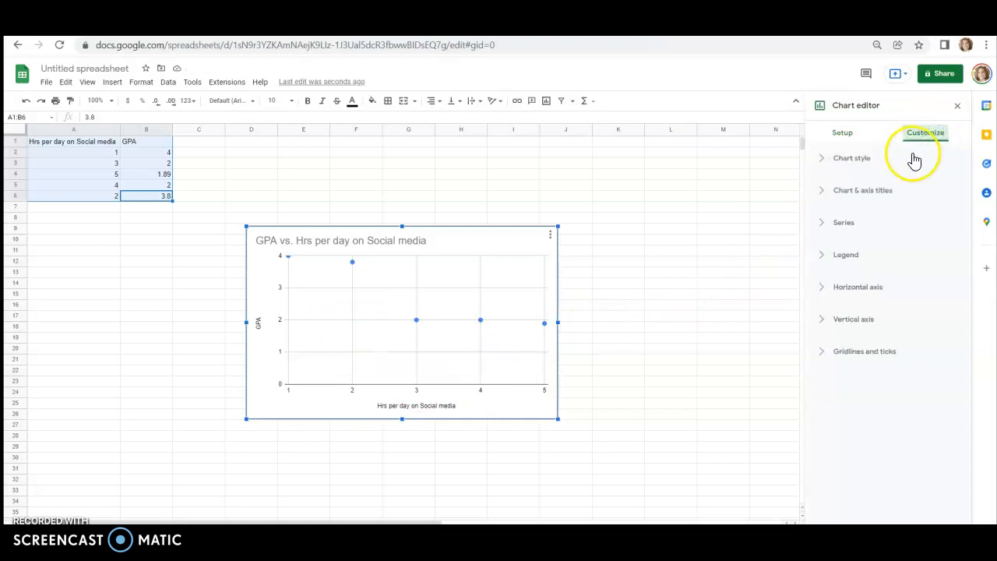
pyautogui.click(856, 231)
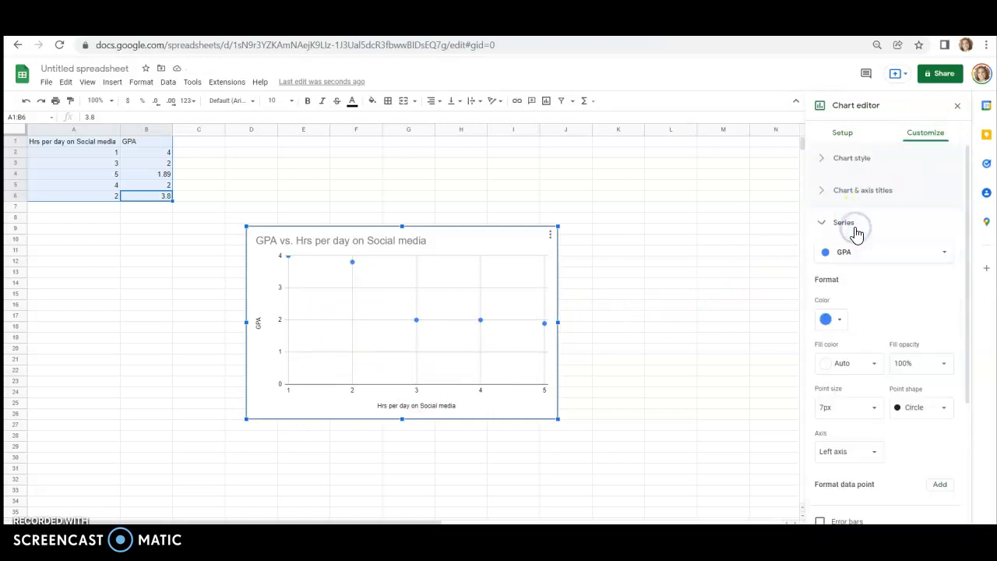
pyautogui.moveTo(969, 216); pyautogui.dragTo(965, 342)
pyautogui.click(820, 380)
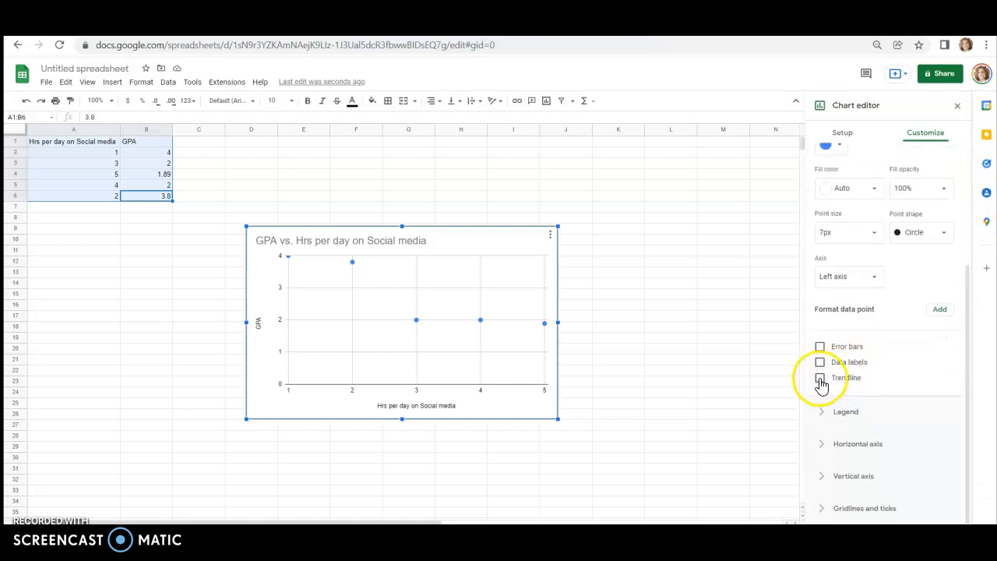
pyautogui.click(633, 396)
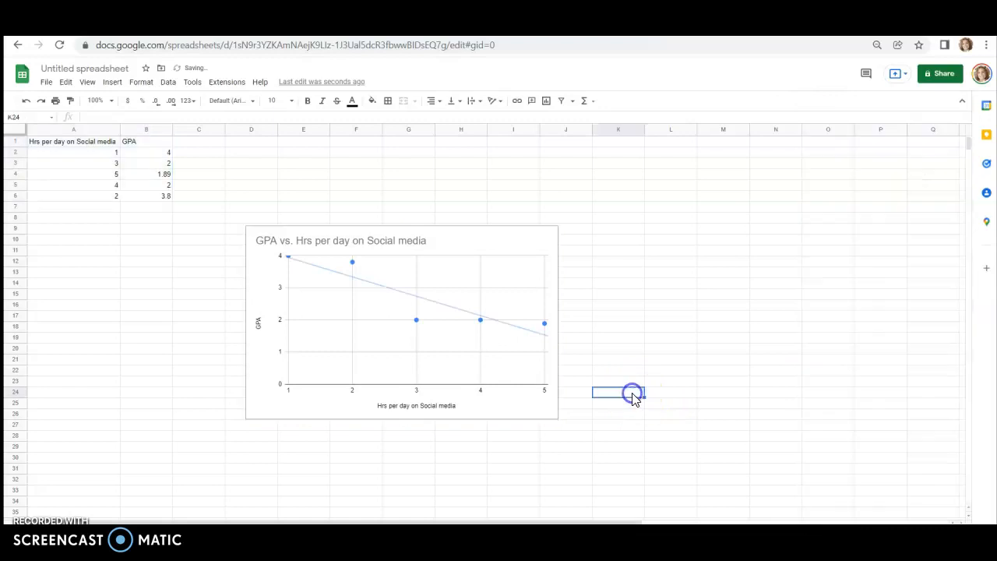
# Enter the note "Negative correlation" in cell K18 beside the chart.
pyautogui.click(401, 293)
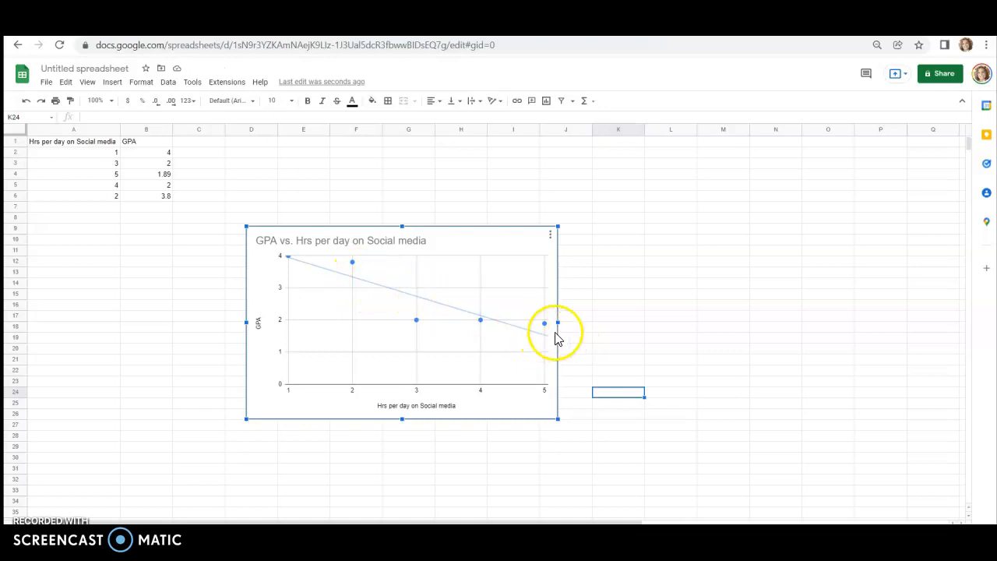
pyautogui.click(583, 331)
pyautogui.click(610, 328)
pyautogui.write('Ne')
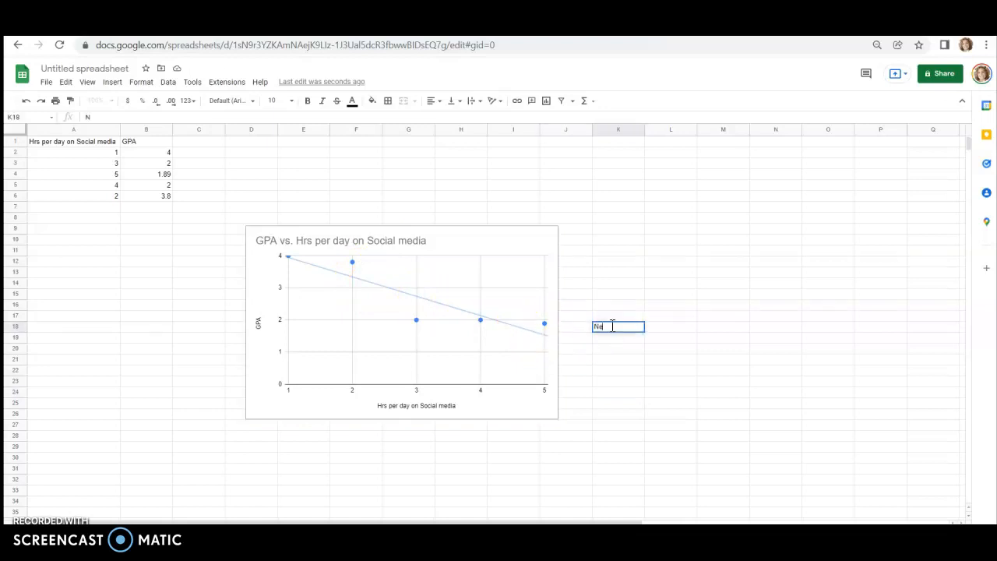
pyautogui.write('gative correlation')
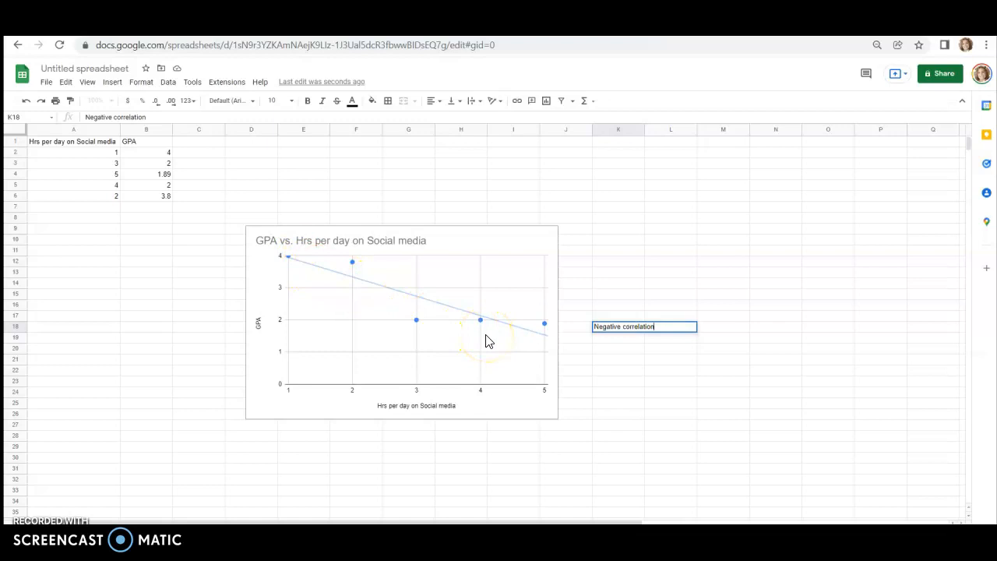
pyautogui.click(251, 206)
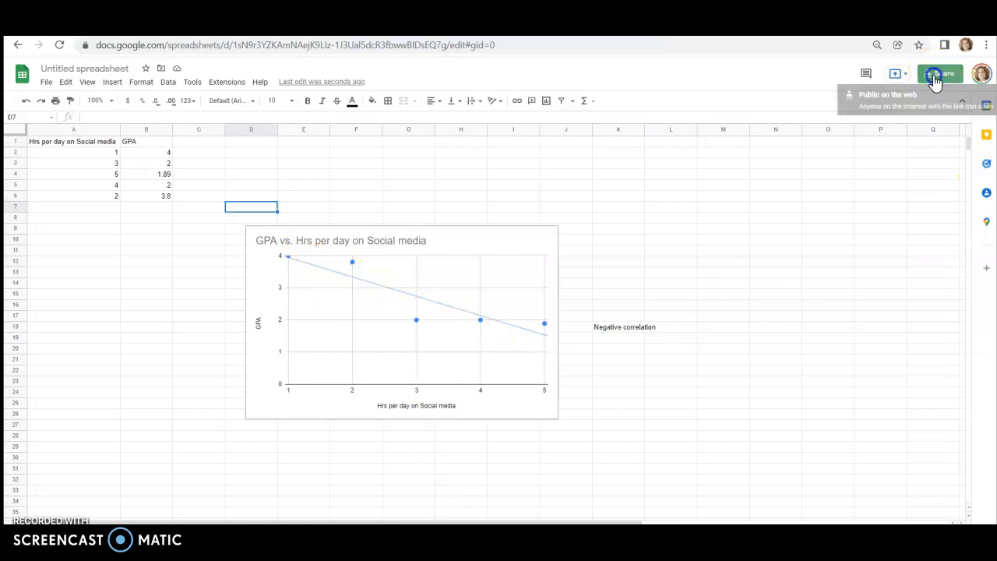
# Start sharing the spreadsheet, name it with the owner's full name followed by "Chart", and copy its view link for anyone with the link.
pyautogui.click(933, 75)
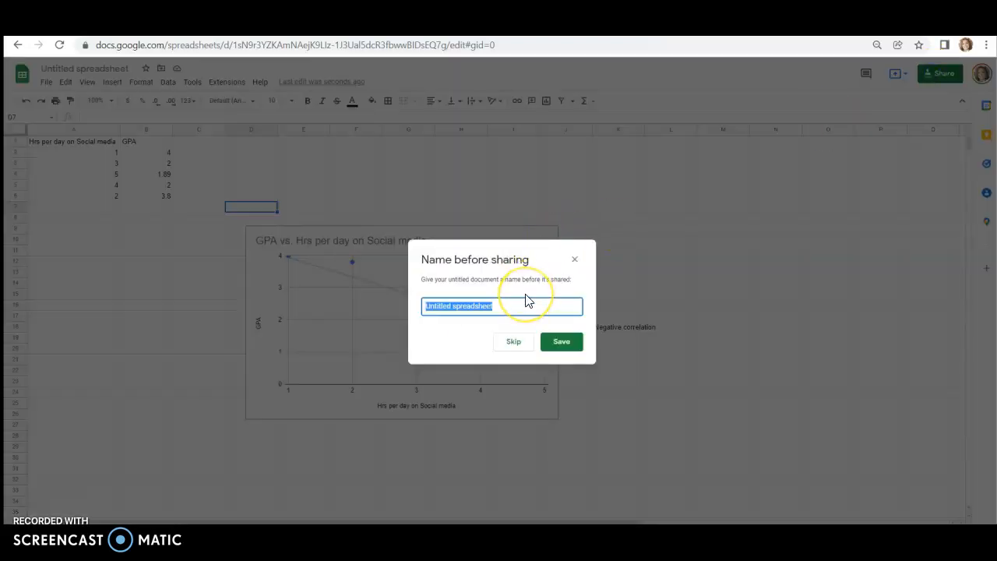
pyautogui.write('Kelli Rodriguez Ch')
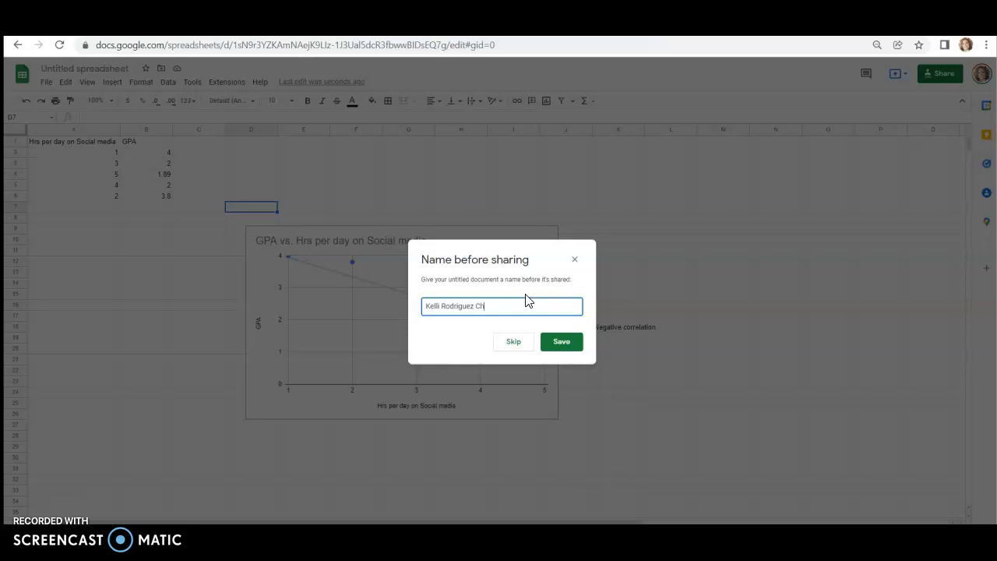
pyautogui.click(568, 343)
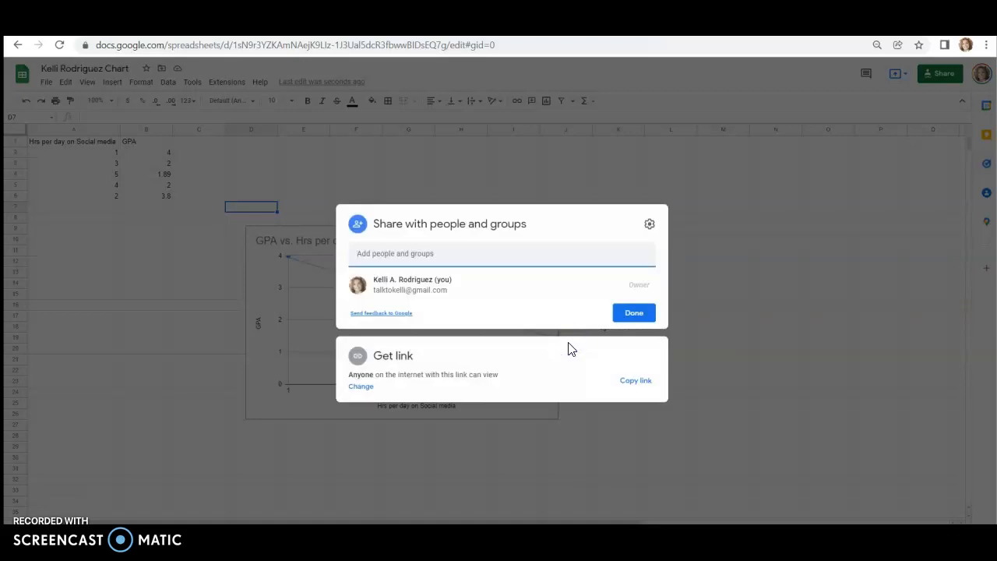
pyautogui.click(361, 387)
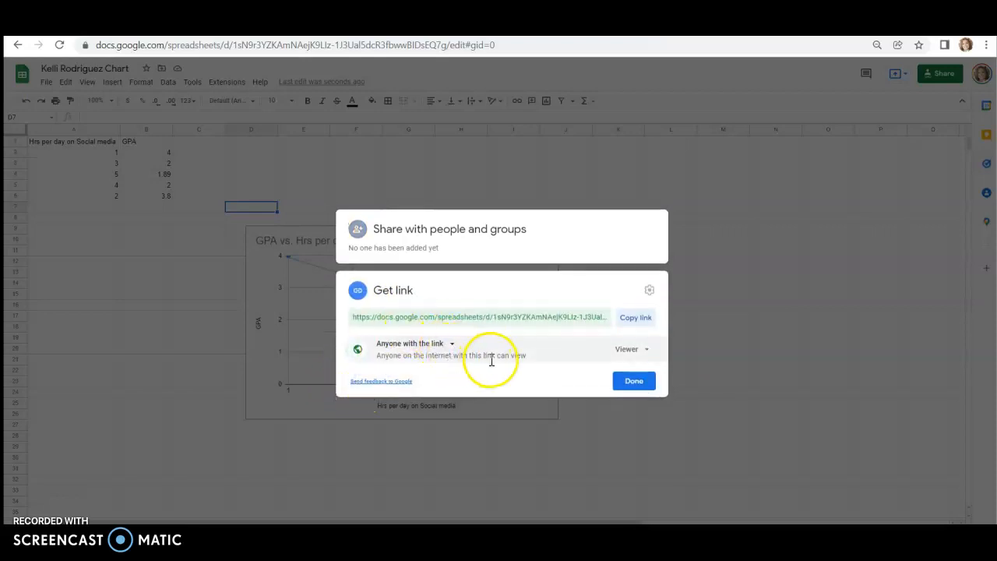
pyautogui.click(632, 321)
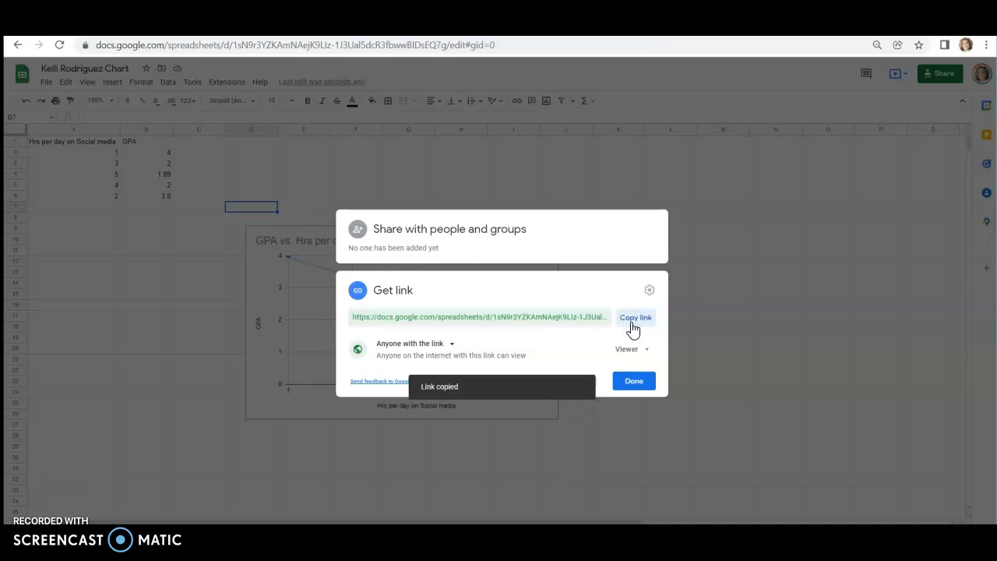
# Switch to the correlational research assignment in Word and paste the spreadsheet link on a new line under Results.
pyautogui.click(508, 485)
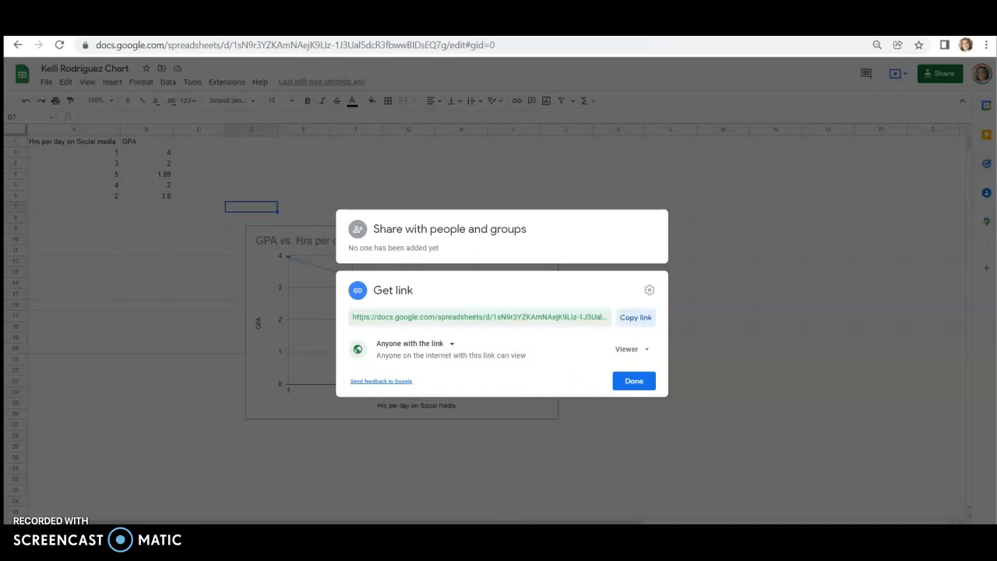
pyautogui.click(498, 557)
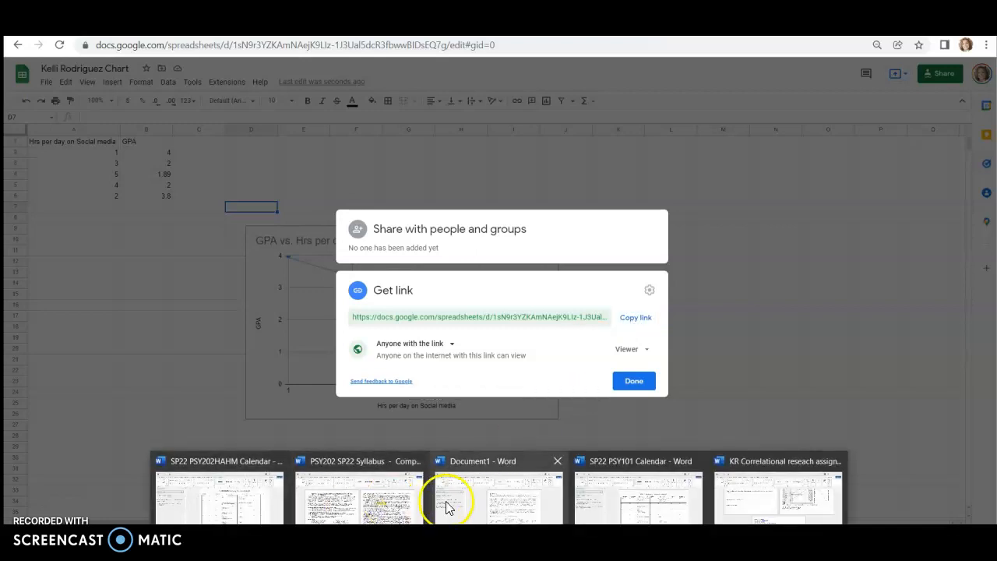
pyautogui.click(785, 514)
pyautogui.click(818, 371)
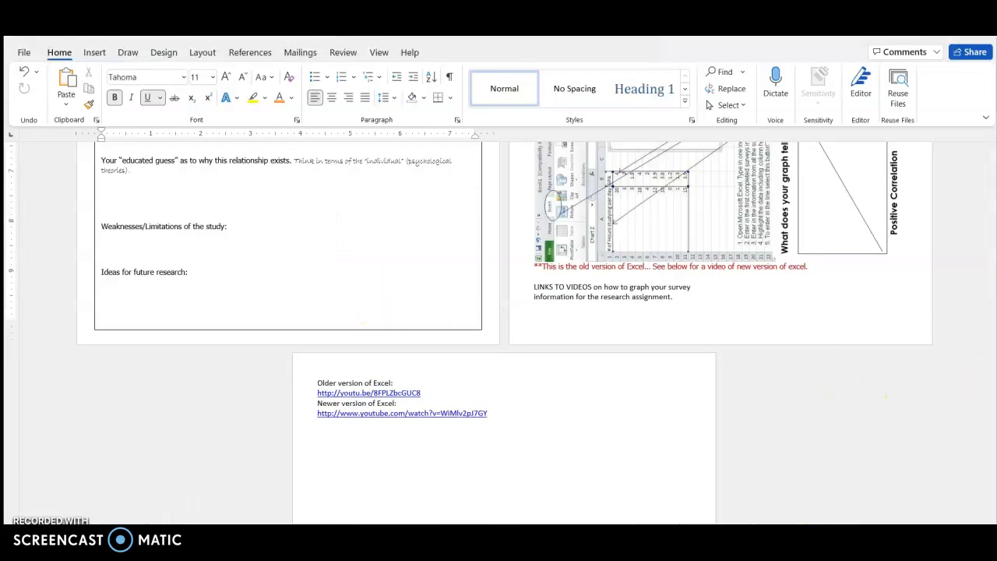
pyautogui.moveTo(993, 379); pyautogui.dragTo(991, 330)
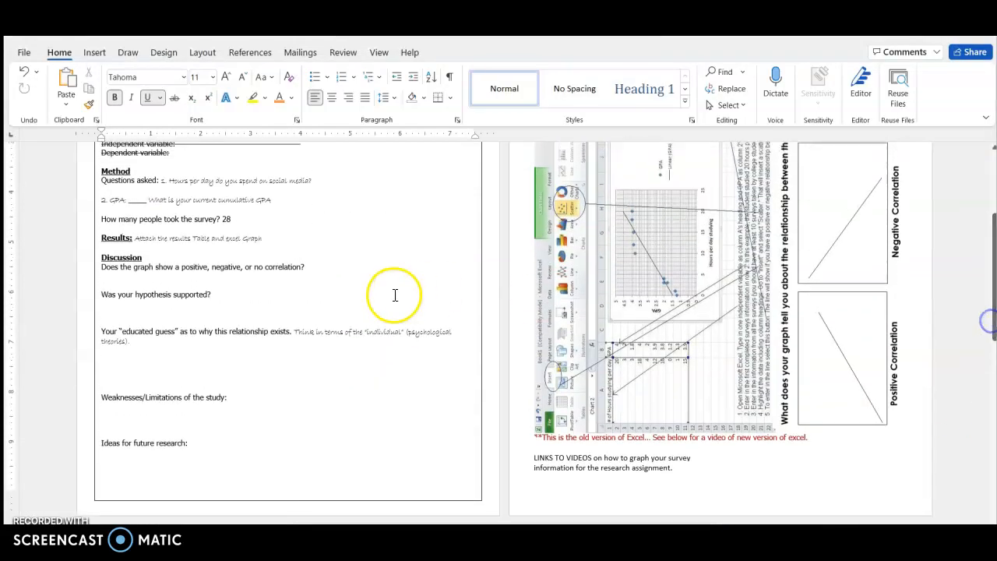
pyautogui.click(318, 243)
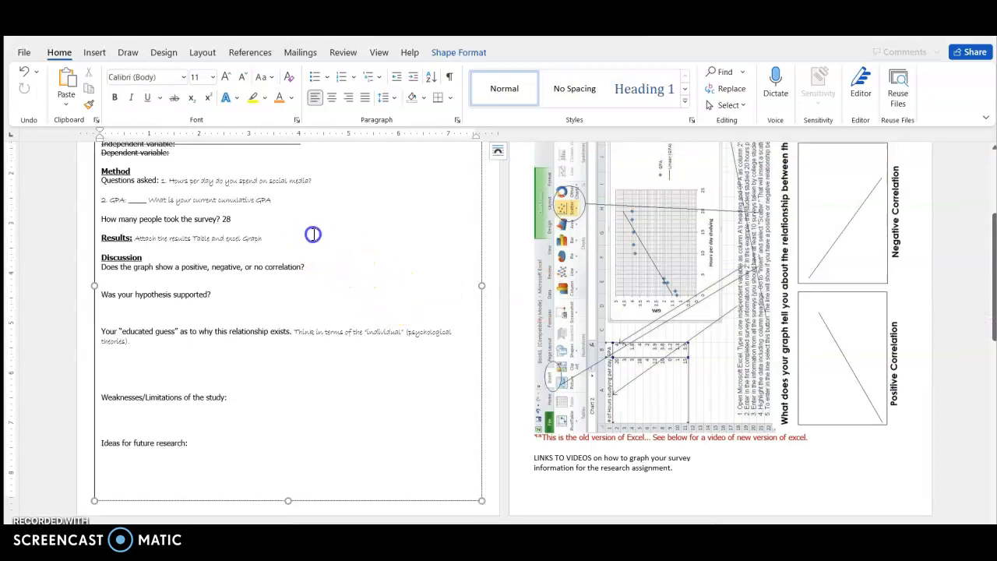
pyautogui.click(300, 233)
pyautogui.press('Return')
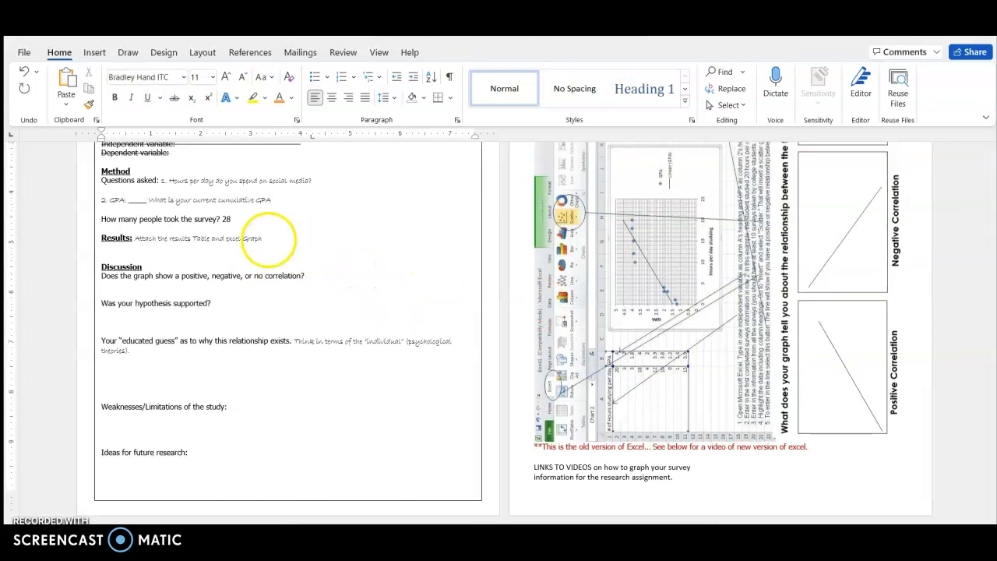
pyautogui.hotkey('ctrl', 'v')
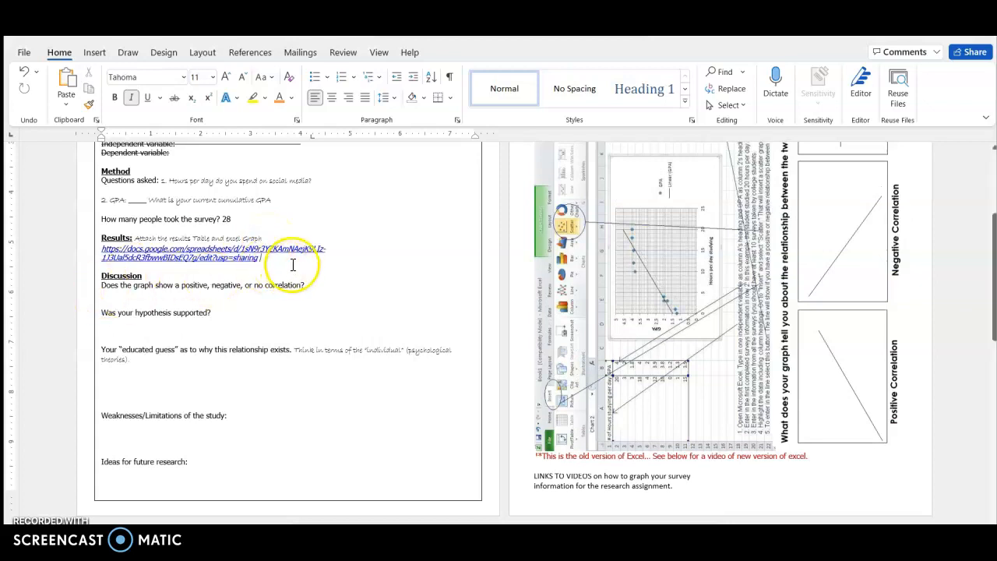
# Answer the Discussion question about the graph's correlation with "Negative correlation".
pyautogui.click(218, 294)
pyautogui.click(327, 289)
pyautogui.write('?')
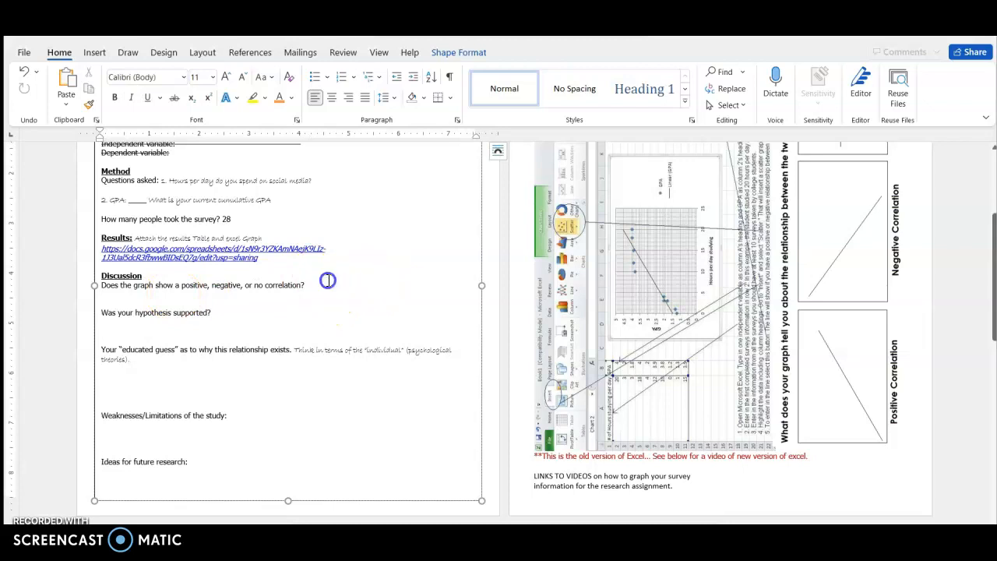
pyautogui.click(312, 285)
pyautogui.write('ne')
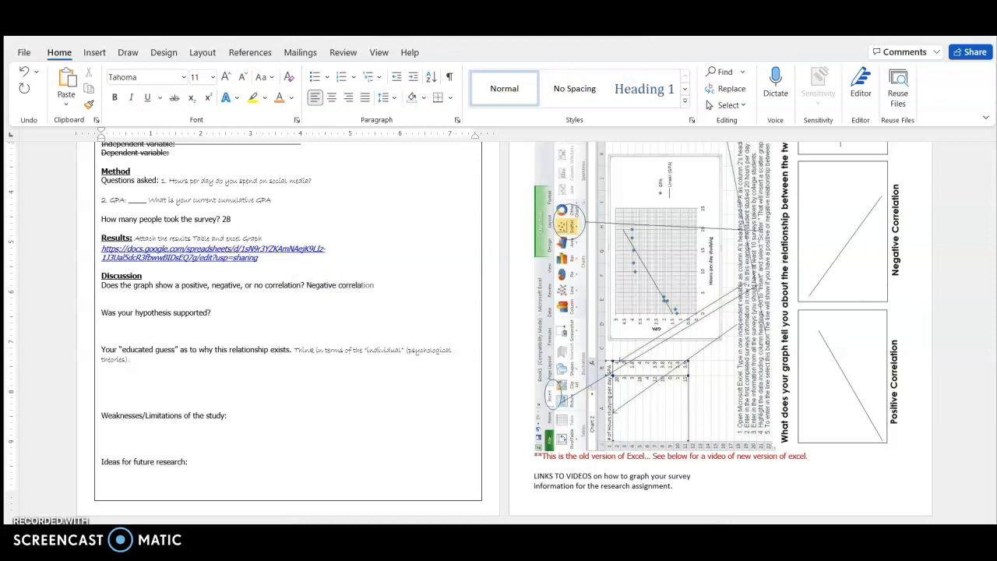
# Answer the hypothesis question with "yes" and add the educated guess "More time spend on social media means less time studying." below its prompt.
pyautogui.click(238, 304)
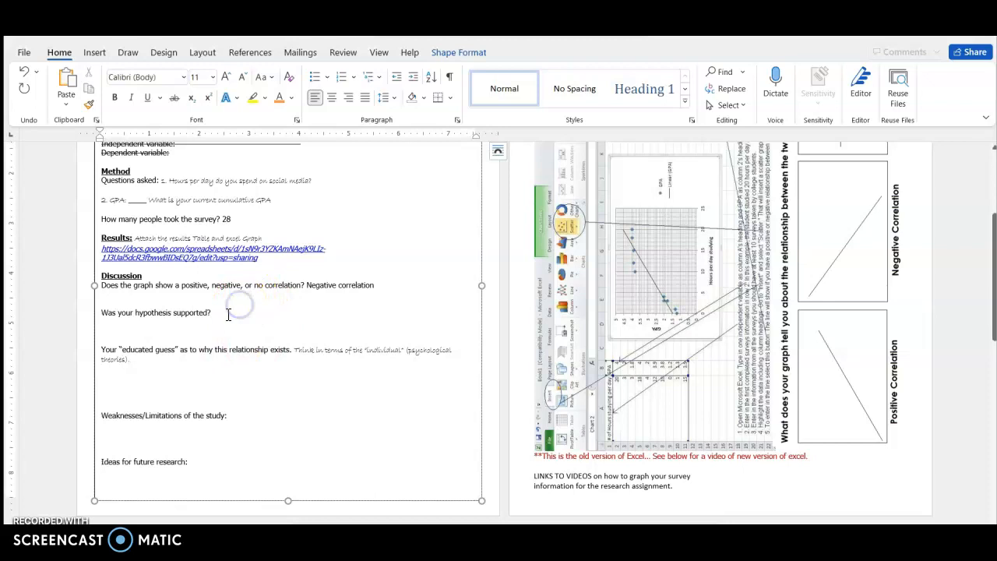
pyautogui.click(215, 313)
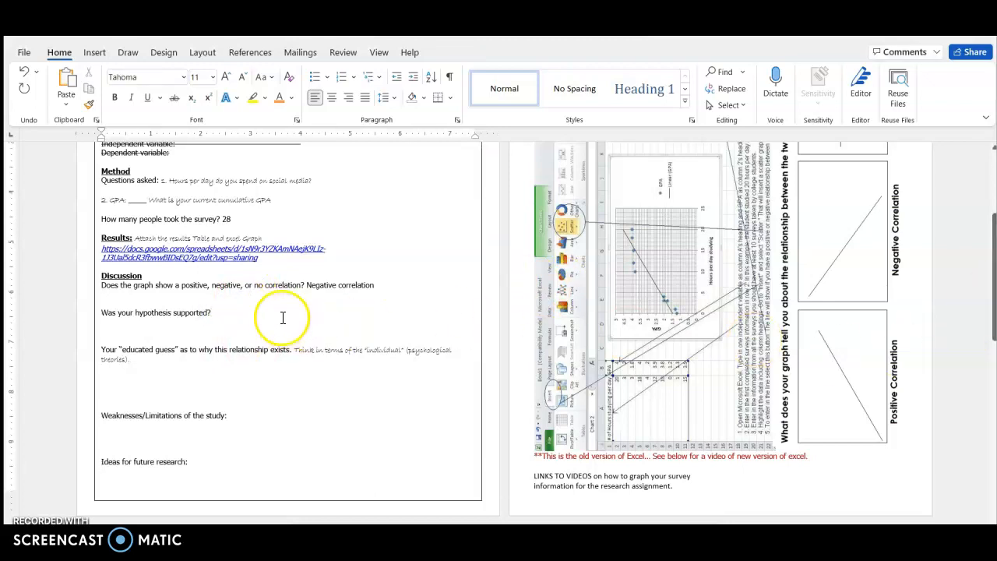
pyautogui.click(195, 360)
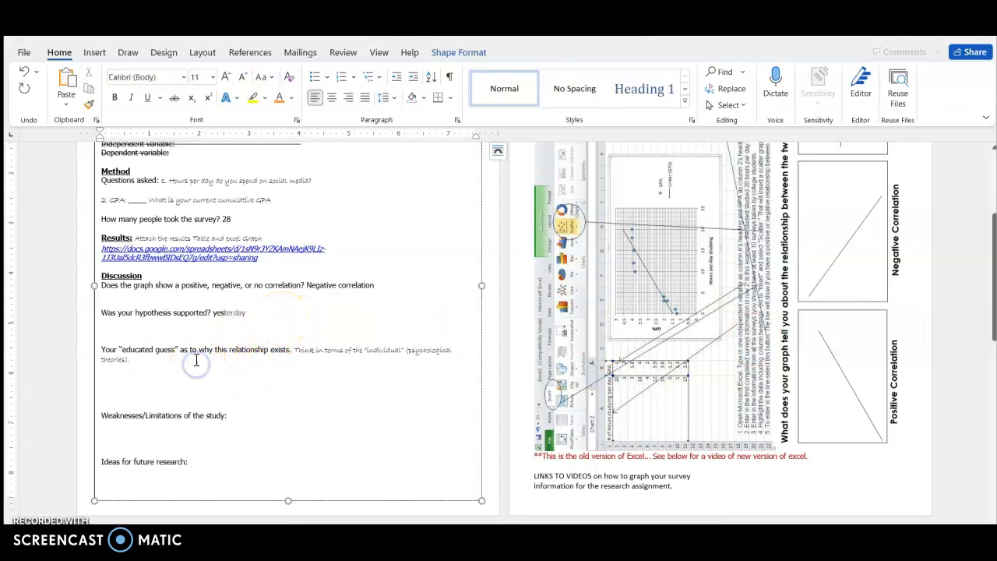
pyautogui.click(149, 361)
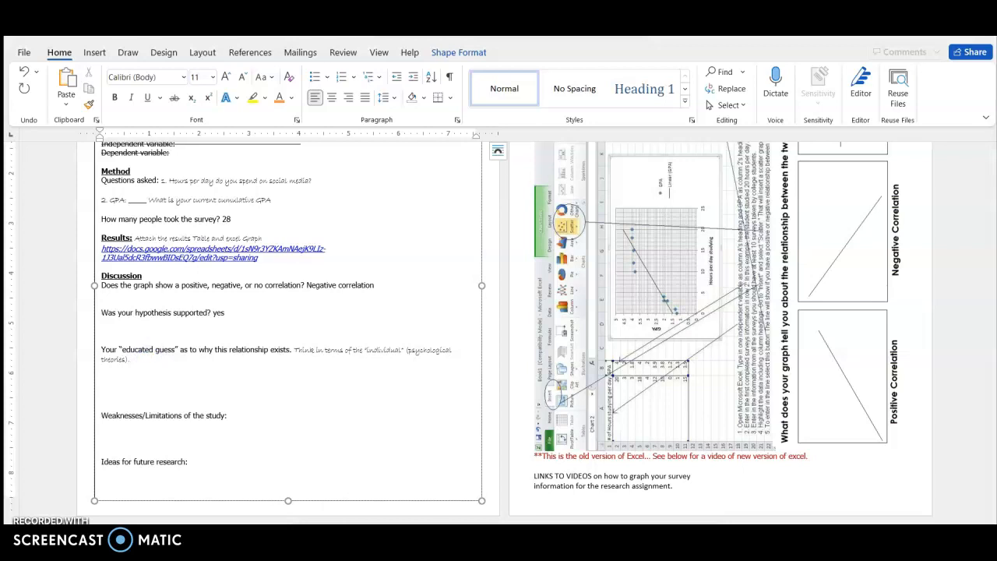
pyautogui.click(130, 363)
pyautogui.press('Return')
pyautogui.write('More time spend on so')
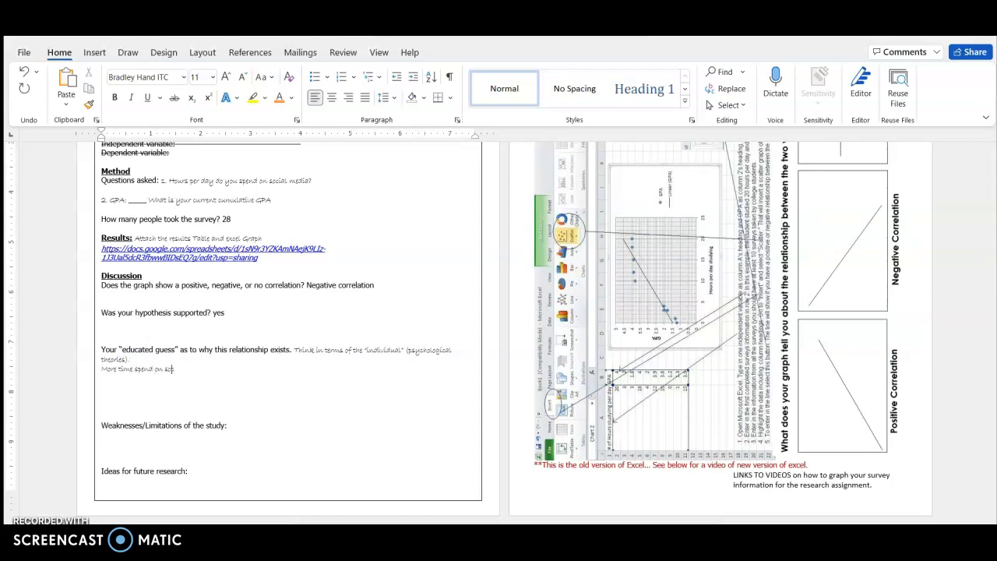
pyautogui.write('cial media means less time studying.')
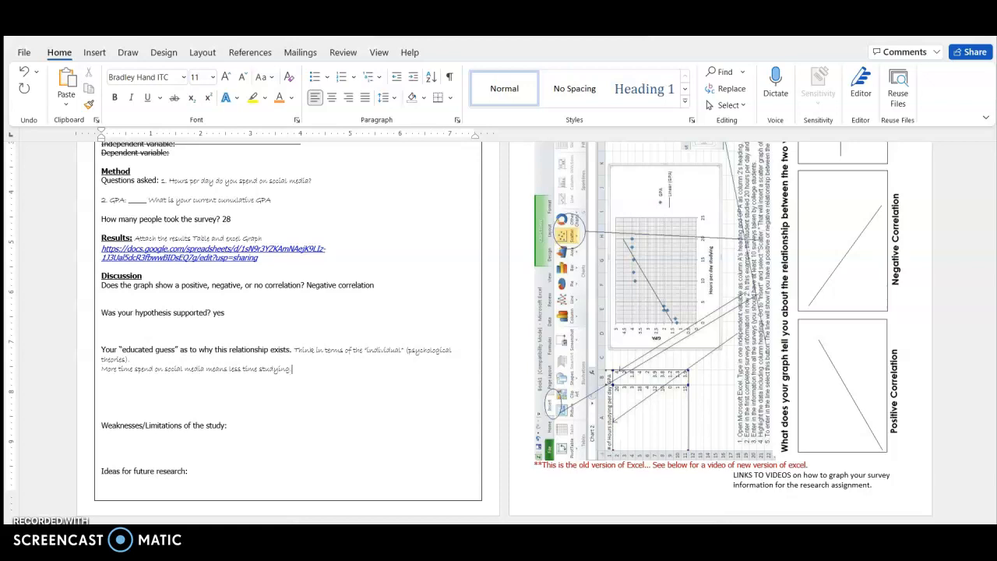
# Enter "Small sample" on a new line under Weaknesses/Limitations of the study and remove the surplus blank lines below it.
pyautogui.click(236, 426)
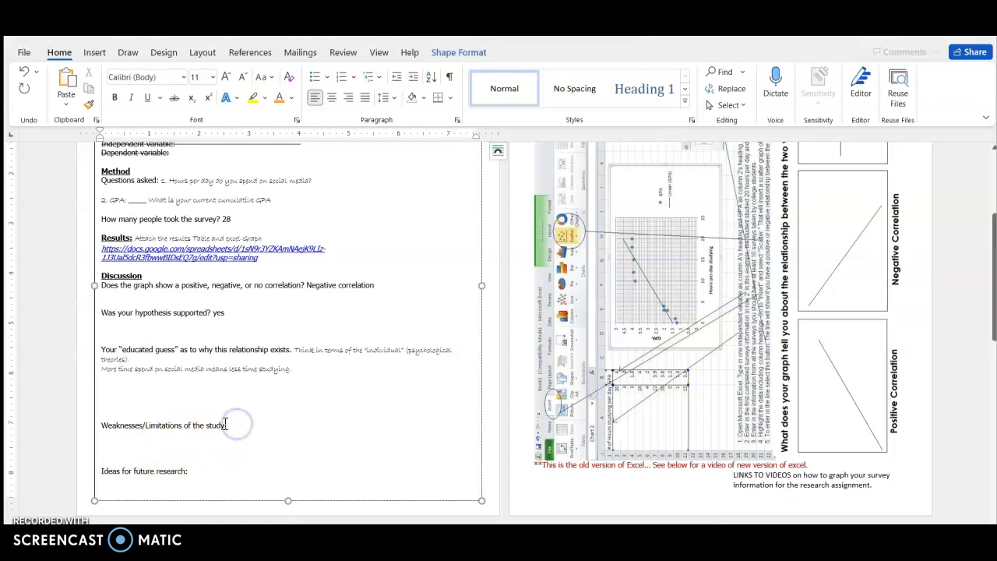
pyautogui.click(226, 426)
pyautogui.press('Return')
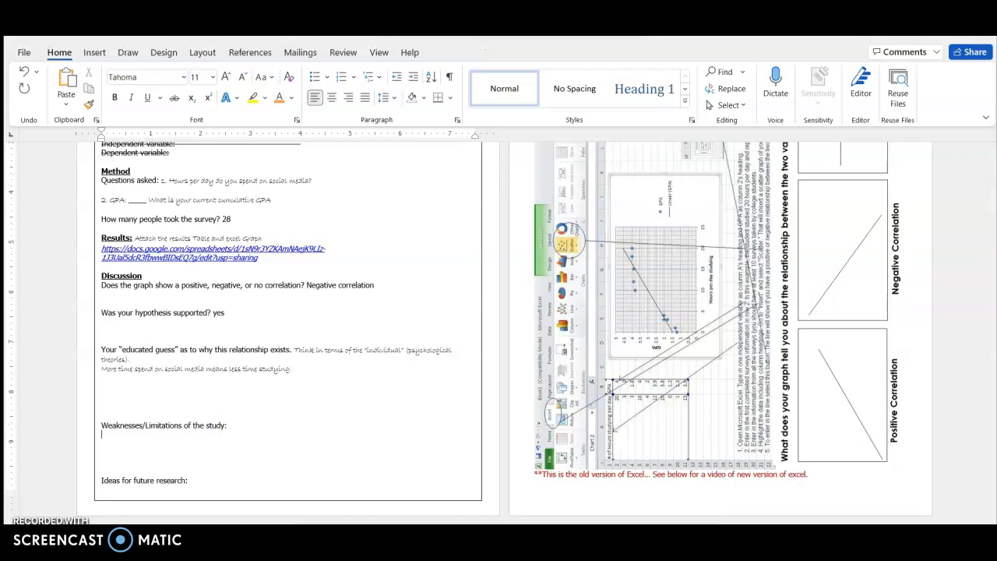
pyautogui.write('Small')
pyautogui.write(' class')
pyautogui.press('BackSpace')
pyautogui.press('BackSpace')
pyautogui.press('BackSpace')
pyautogui.press('BackSpace')
pyautogui.write('sample')
pyautogui.press('Return')
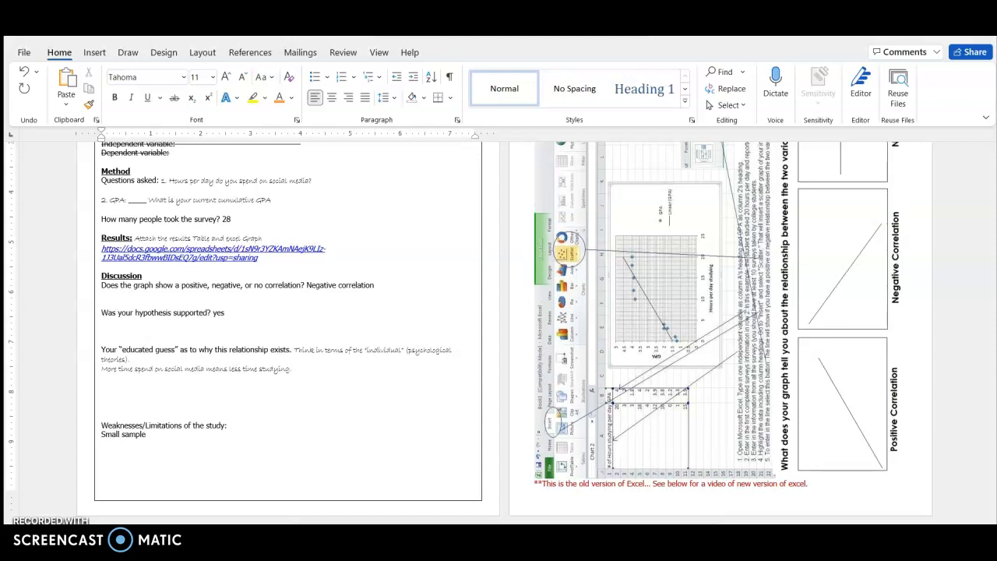
pyautogui.press('Delete')
pyautogui.press('Delete')
pyautogui.press('Delete')
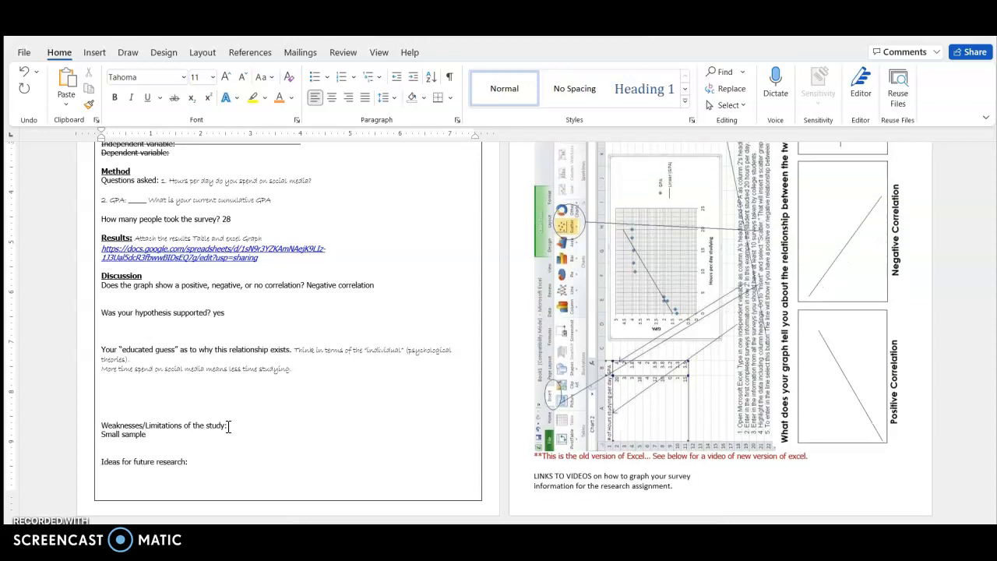
# Extend the "Small sample" limitation with ", did not clearly operationalize our variable, went very quickly with gathering data".
pyautogui.click(163, 435)
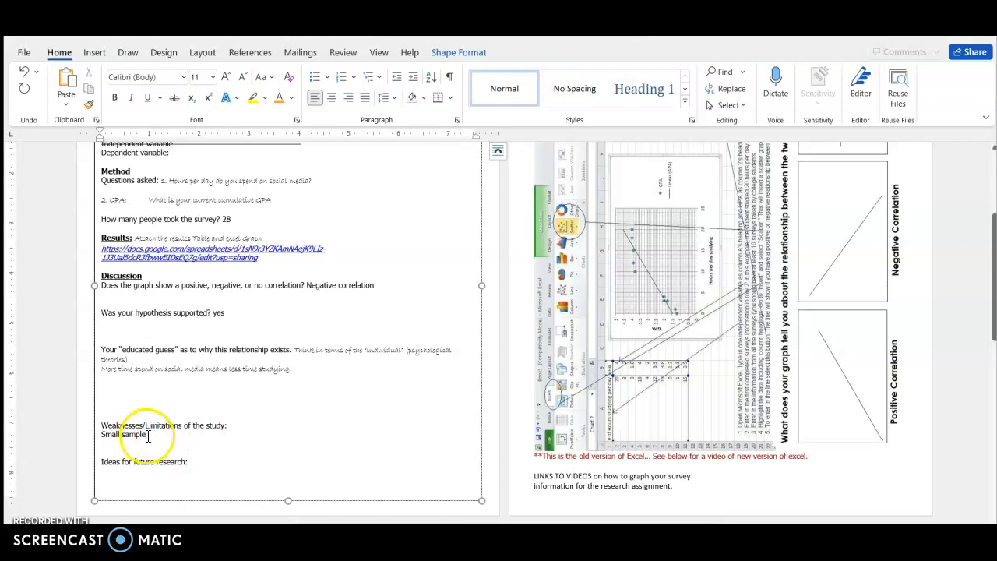
pyautogui.click(148, 435)
pyautogui.write(', did')
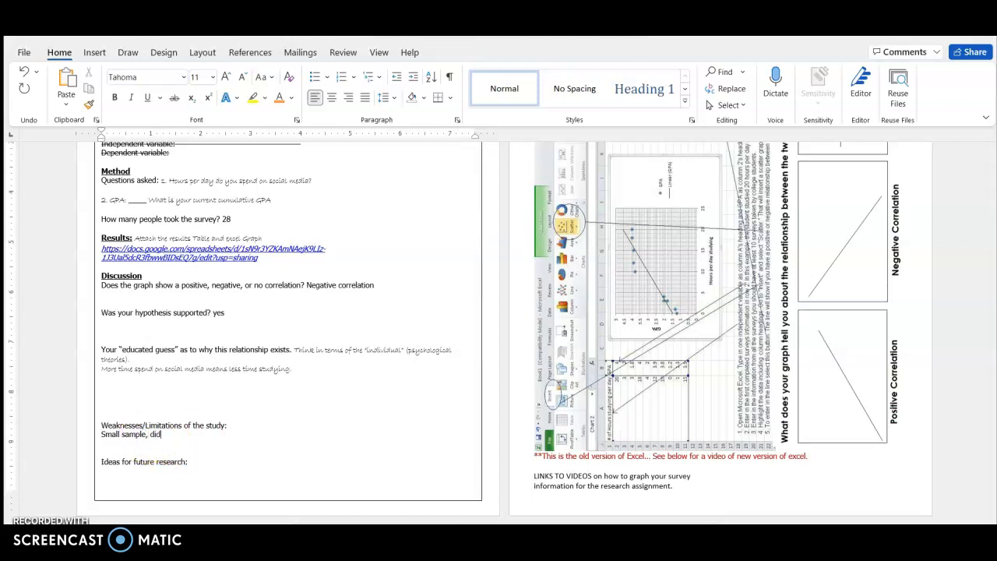
pyautogui.write(' not clearly operationalize our')
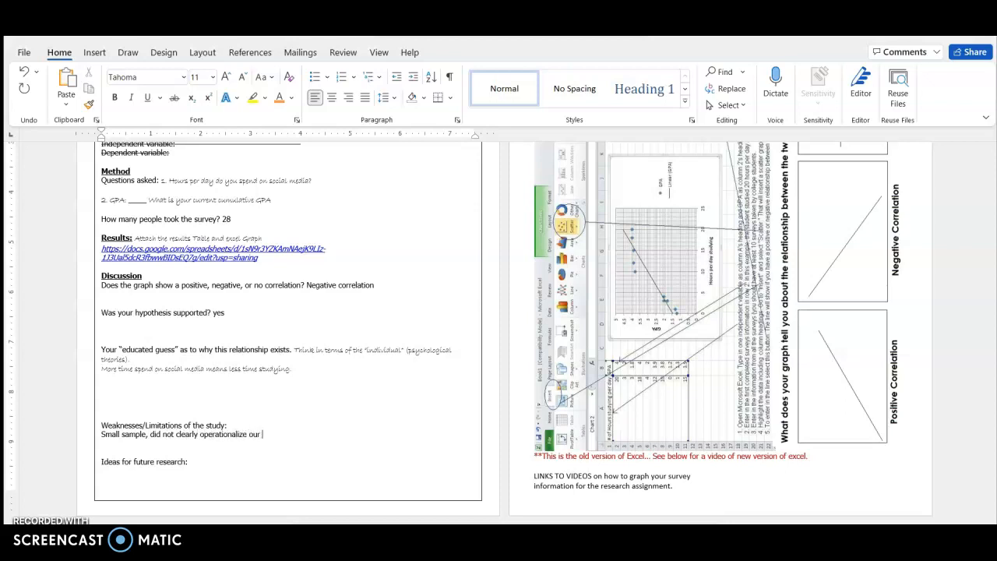
pyautogui.write(' variabke')
pyautogui.press('BackSpace')
pyautogui.press('BackSpace')
pyautogui.write('le')
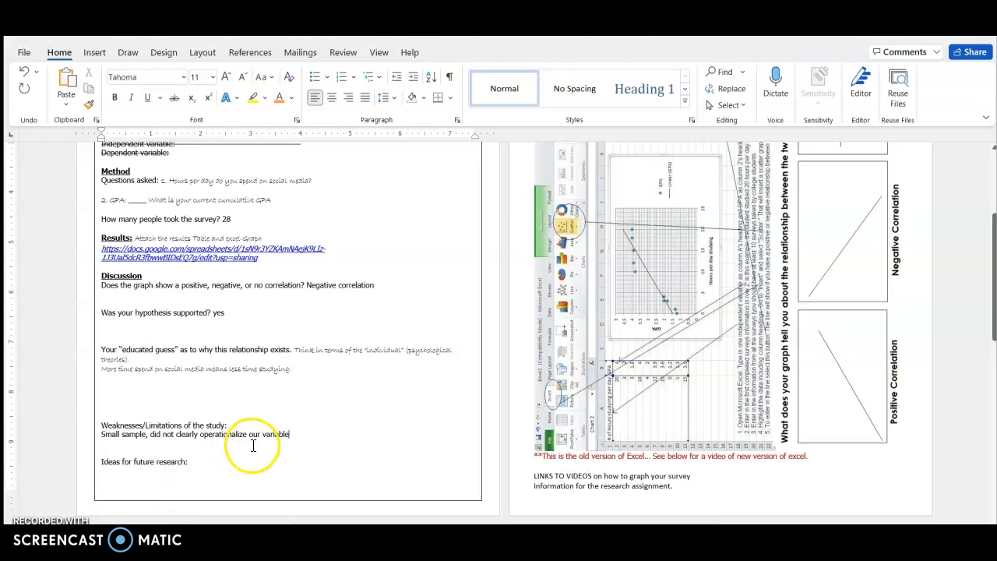
pyautogui.write(', went very quickly with gathering data')
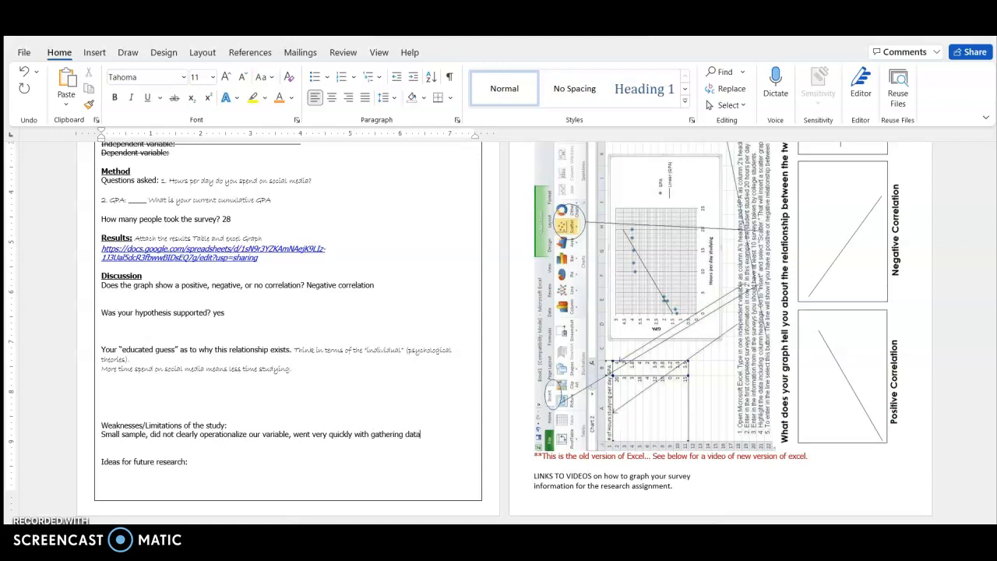
# Strike through the "Ideas for future research:" prompt at the end of the Discussion section.
pyautogui.click(169, 447)
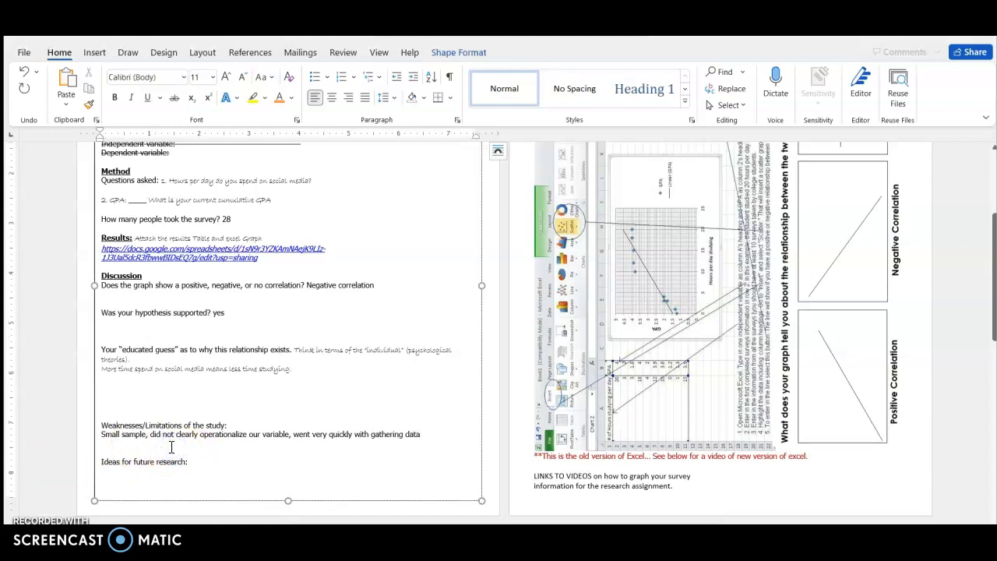
pyautogui.moveTo(198, 466); pyautogui.dragTo(104, 462)
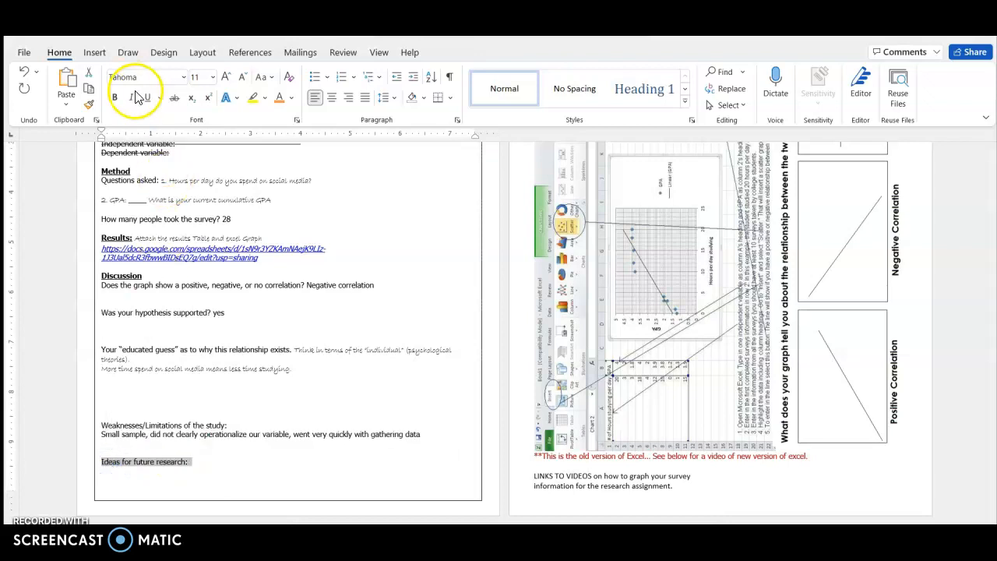
pyautogui.click(173, 97)
pyautogui.click(210, 484)
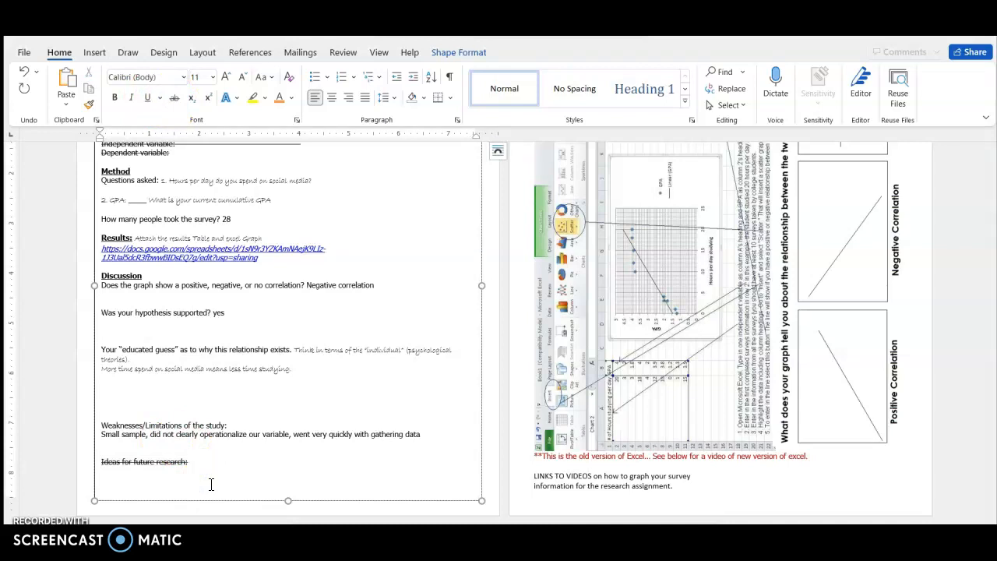
# Save the completed correlational research assignment under its existing file name.
pyautogui.click(993, 316)
pyautogui.moveTo(993, 316); pyautogui.dragTo(988, 278)
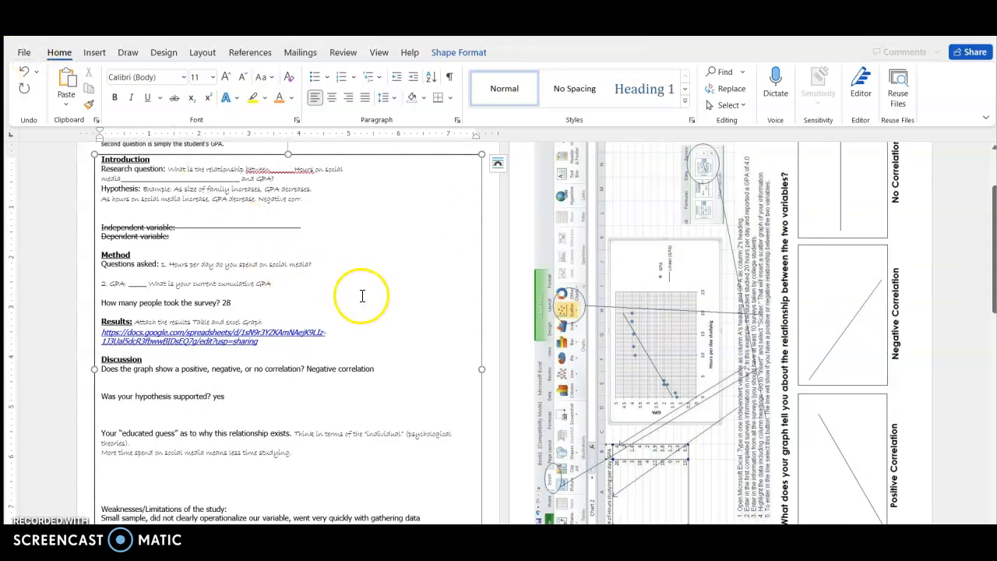
pyautogui.click(22, 52)
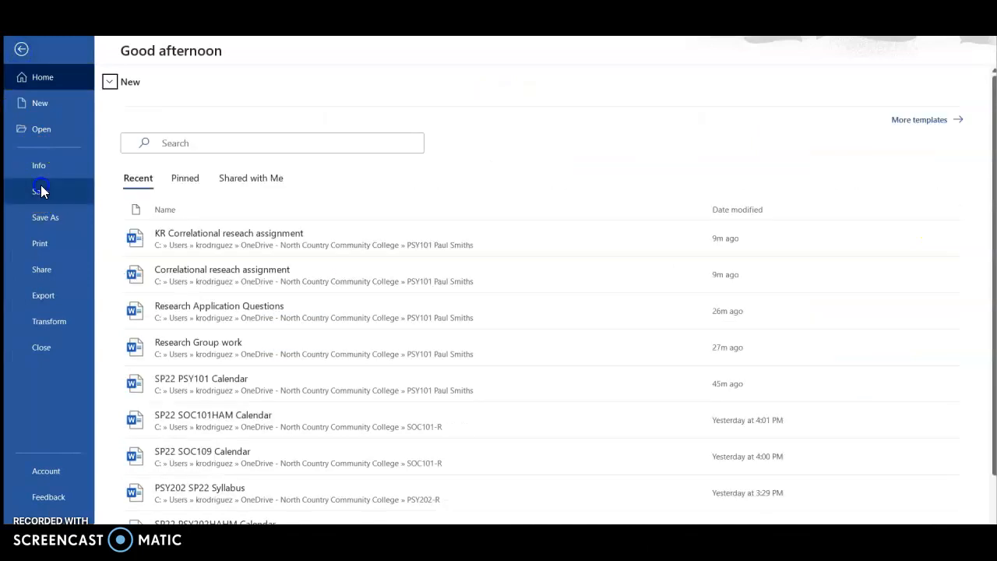
pyautogui.click(41, 191)
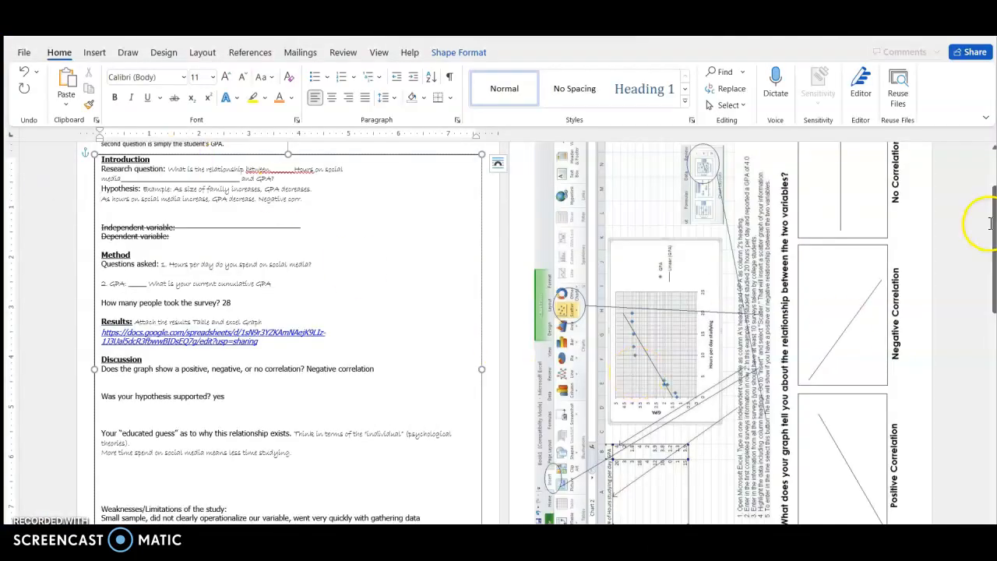